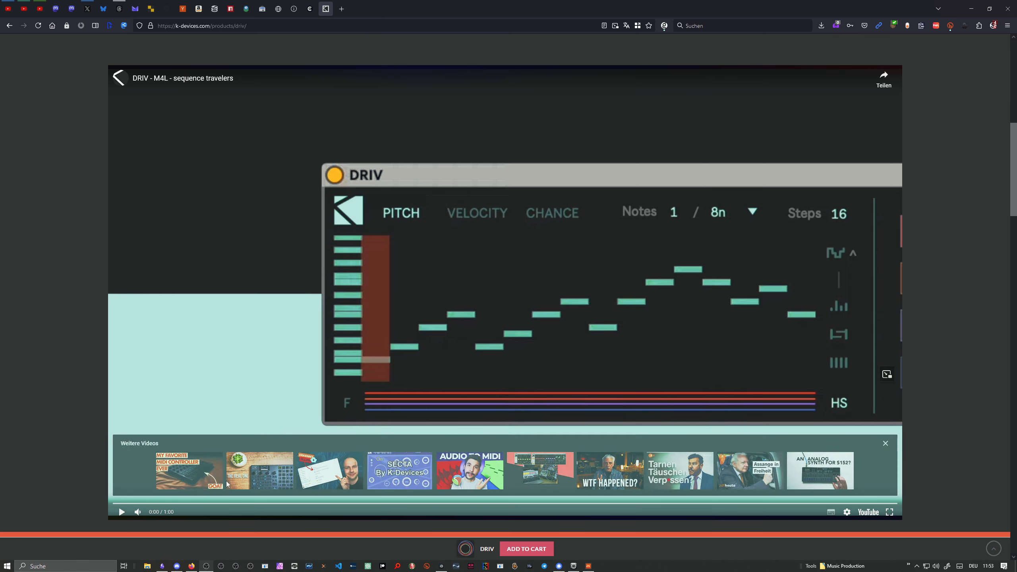
Step: Watch the DRIV demo video on the product page, pausing at the device overview and the advanced routing section
{"action": "left_click", "coordinate": [121, 511]}
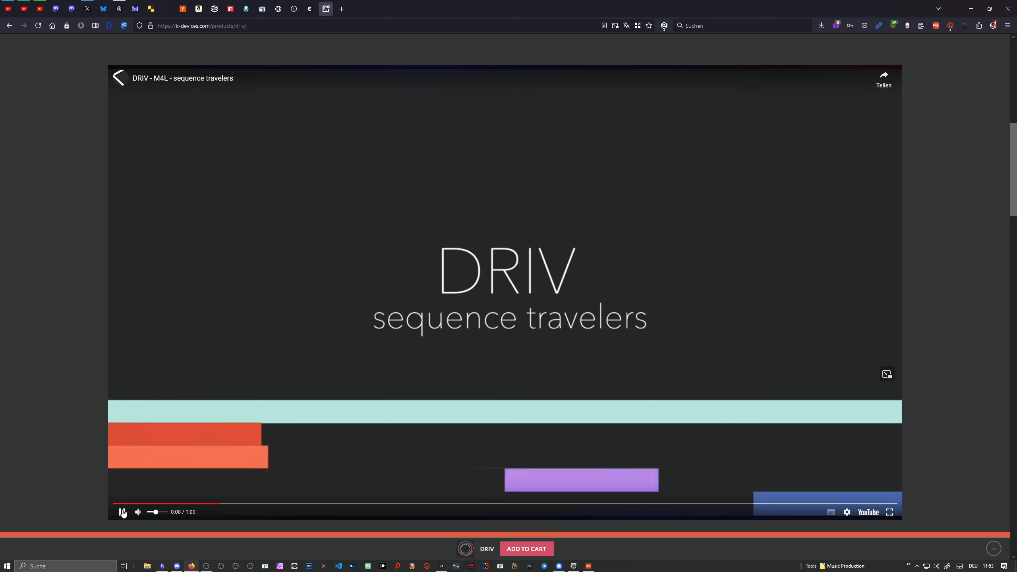
{"action": "left_click", "coordinate": [122, 512]}
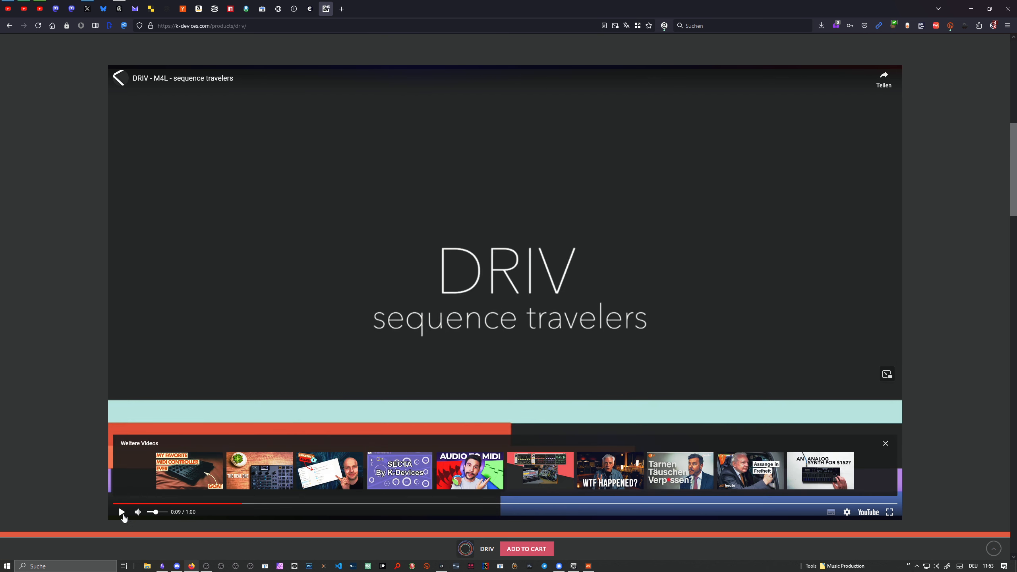
{"action": "left_click", "coordinate": [122, 513]}
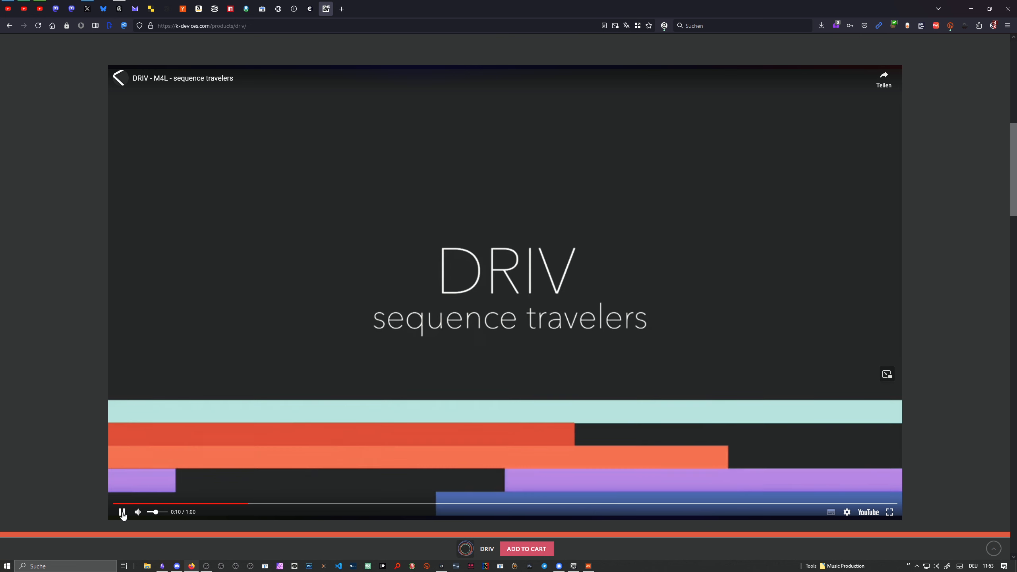
{"action": "left_click", "coordinate": [122, 513]}
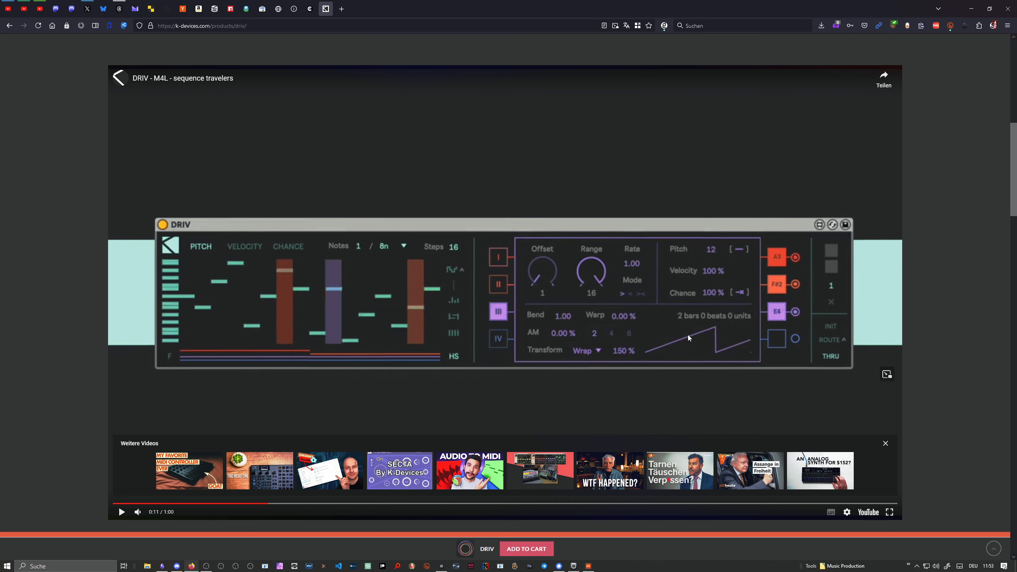
{"action": "left_click", "coordinate": [121, 512]}
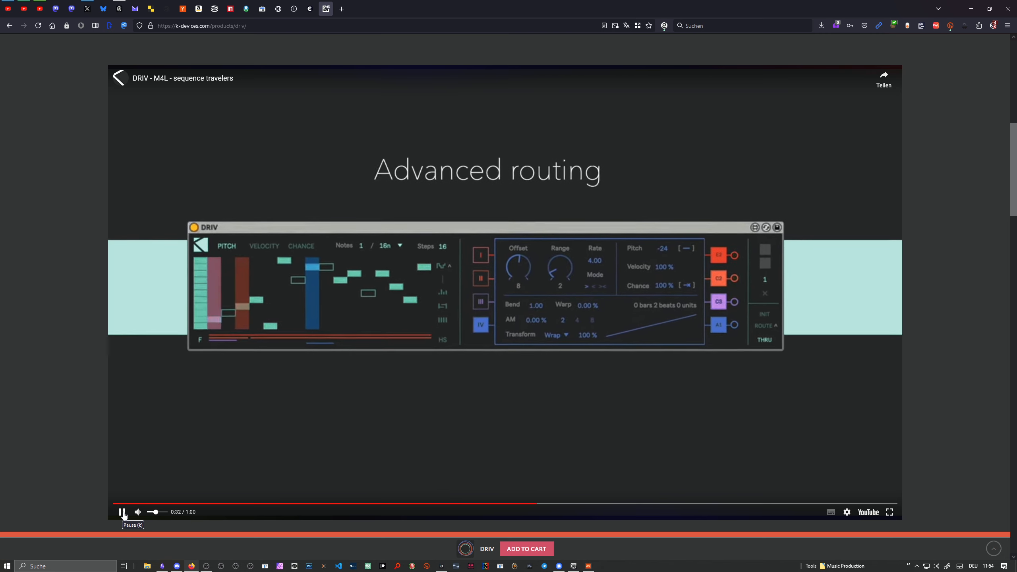
{"action": "left_click", "coordinate": [123, 513]}
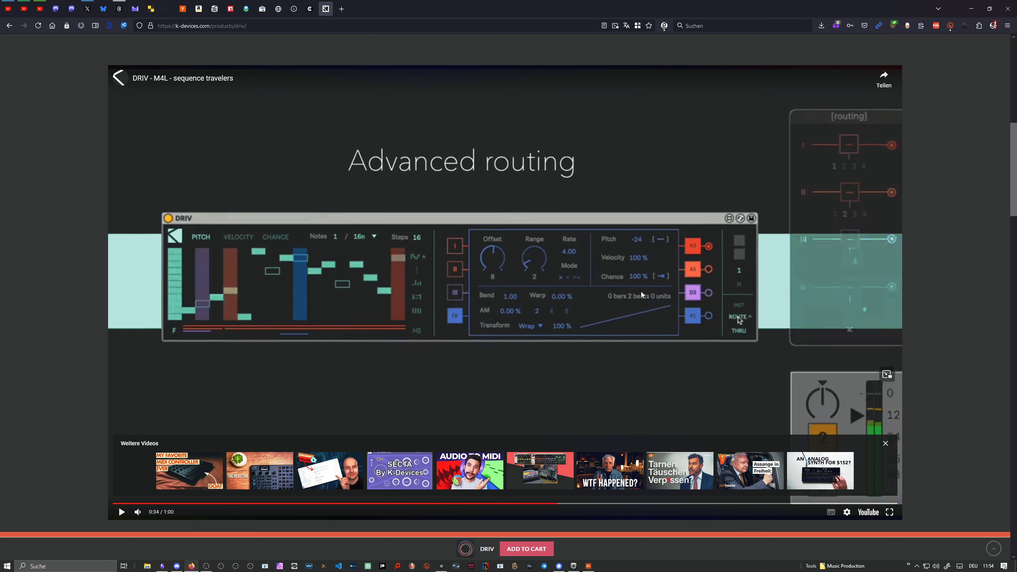
Step: Read through the DRIV feature descriptions on the product page, from the sequence generator to advanced routing and the upcoming MIDI tools
{"action": "scroll", "coordinate": [582, 304], "scroll_direction": "down", "scroll_amount": 8}
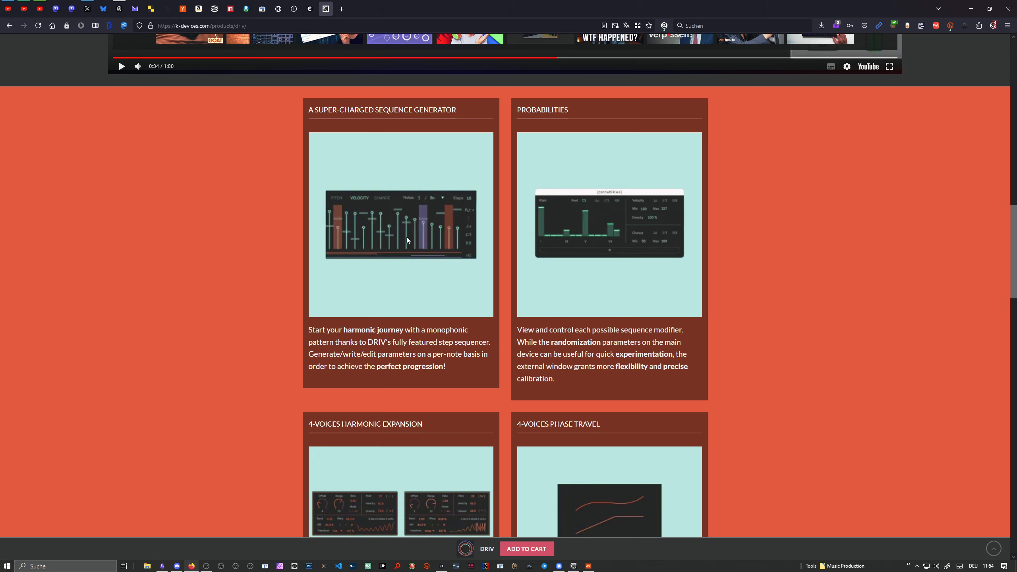
{"action": "scroll", "coordinate": [407, 237], "scroll_direction": "down", "scroll_amount": 4}
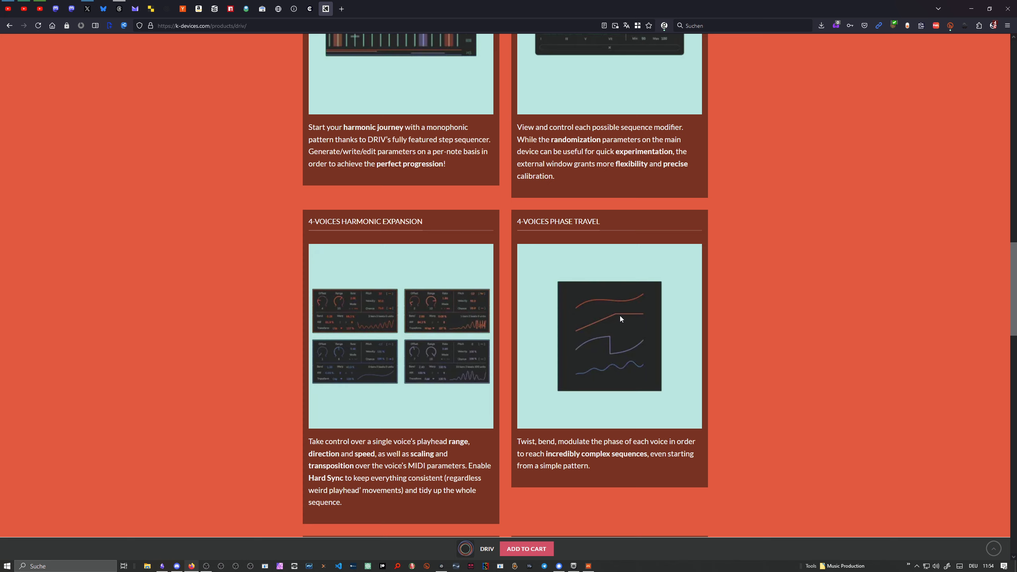
{"action": "scroll", "coordinate": [592, 315], "scroll_direction": "down", "scroll_amount": 5}
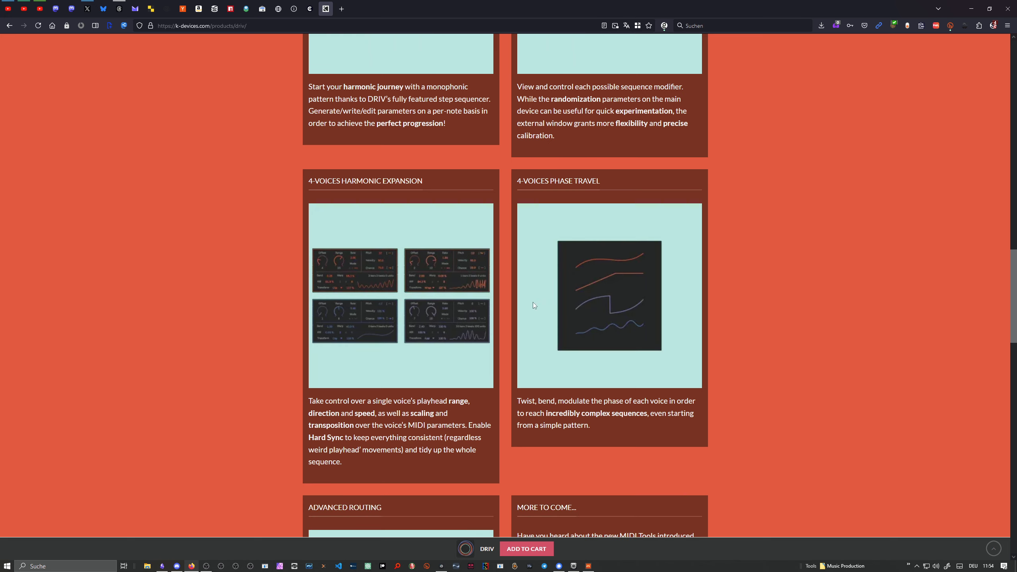
{"action": "scroll", "coordinate": [544, 301], "scroll_direction": "down", "scroll_amount": 1}
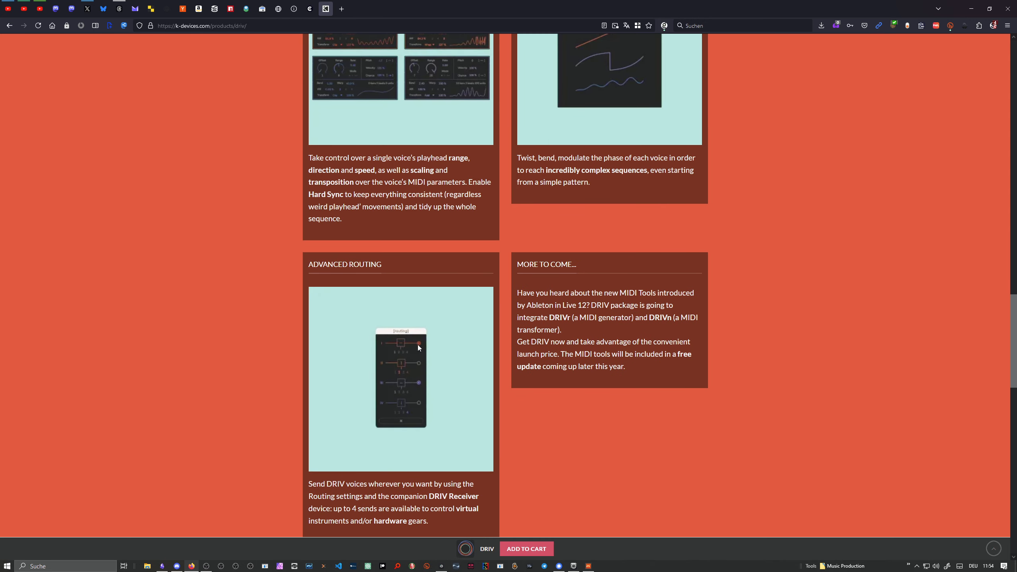
{"action": "scroll", "coordinate": [421, 340], "scroll_direction": "up", "scroll_amount": 15}
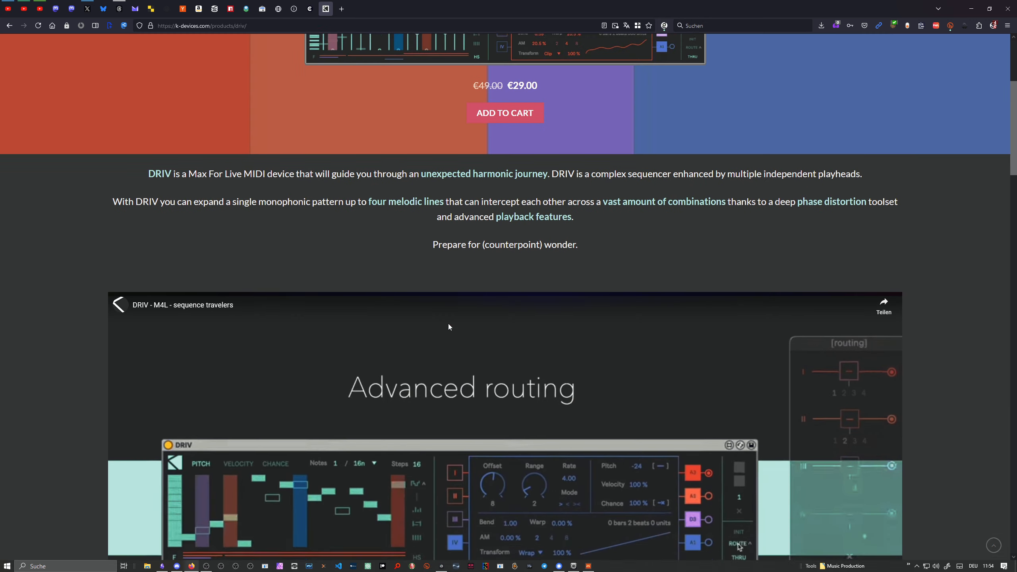
Step: Switch to Bitwig Studio and turn off the second, third and fourth voice buttons in the Driv device
{"action": "left_click", "coordinate": [969, 6]}
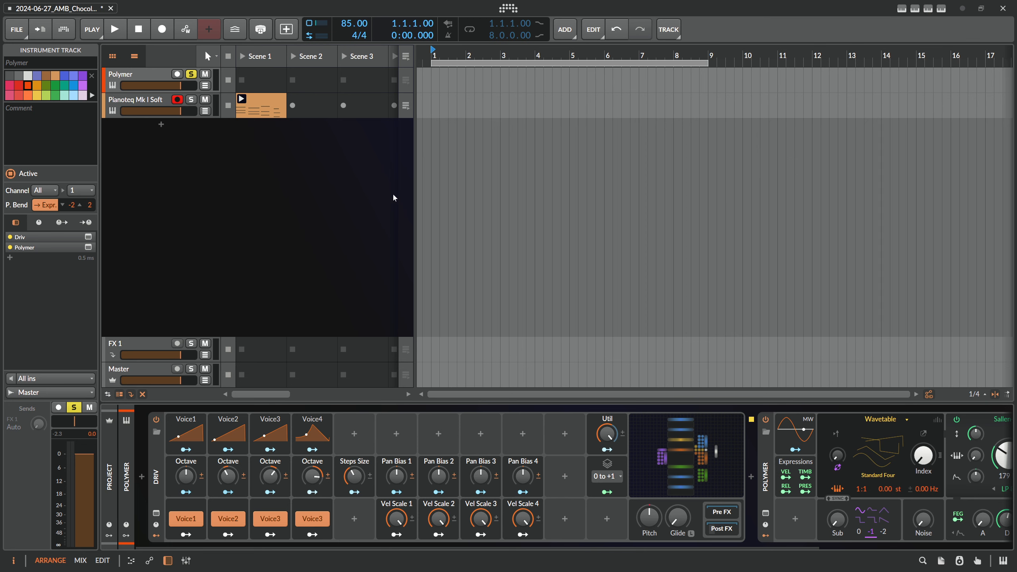
{"action": "left_click", "coordinate": [293, 239]}
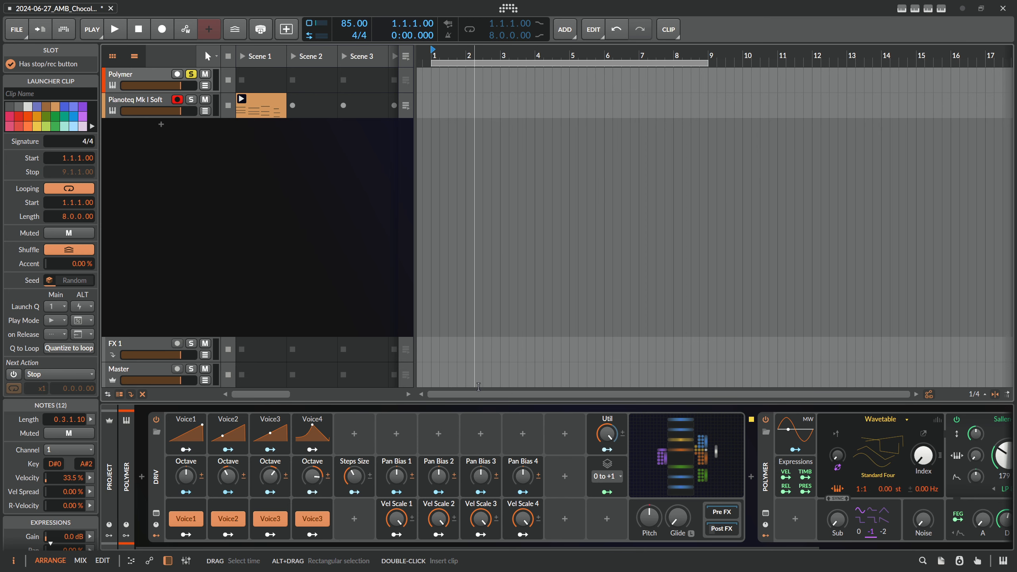
{"action": "left_click", "coordinate": [316, 524]}
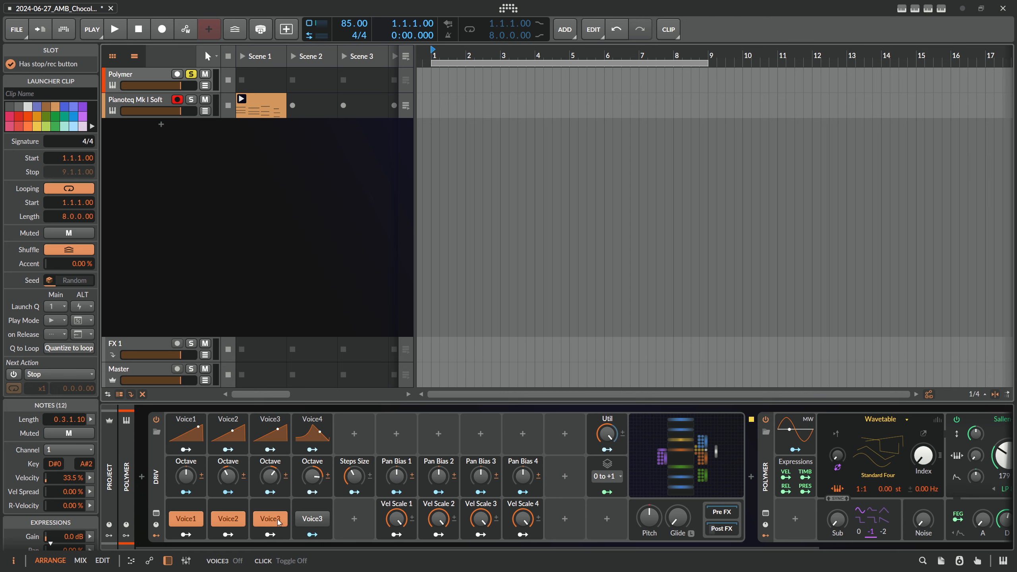
Step: Rename the fourth voice button of the Driv device as Voice4
{"action": "left_click", "coordinate": [315, 508]}
{"action": "left_click", "coordinate": [53, 103]}
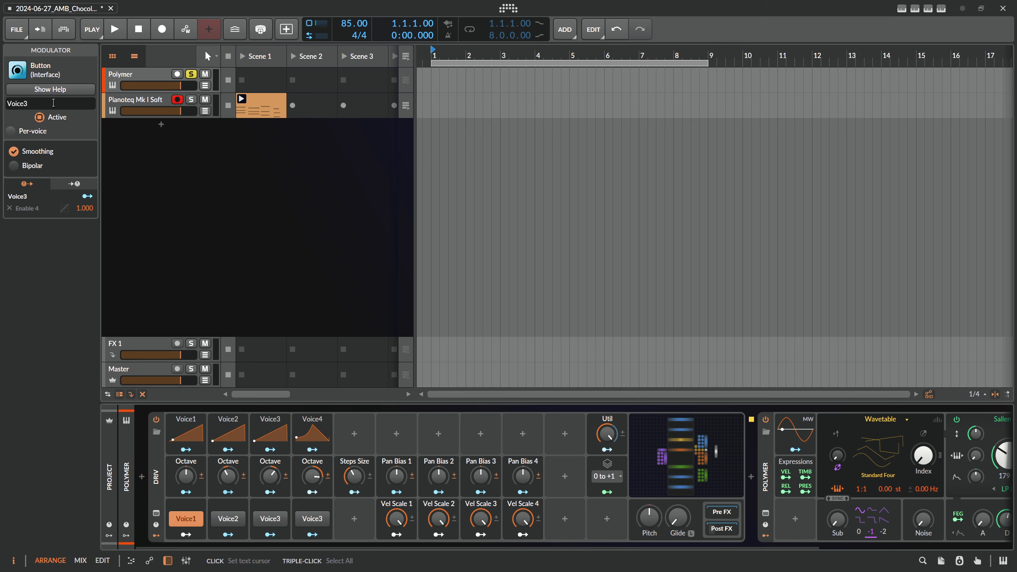
{"action": "type", "text": "4"}
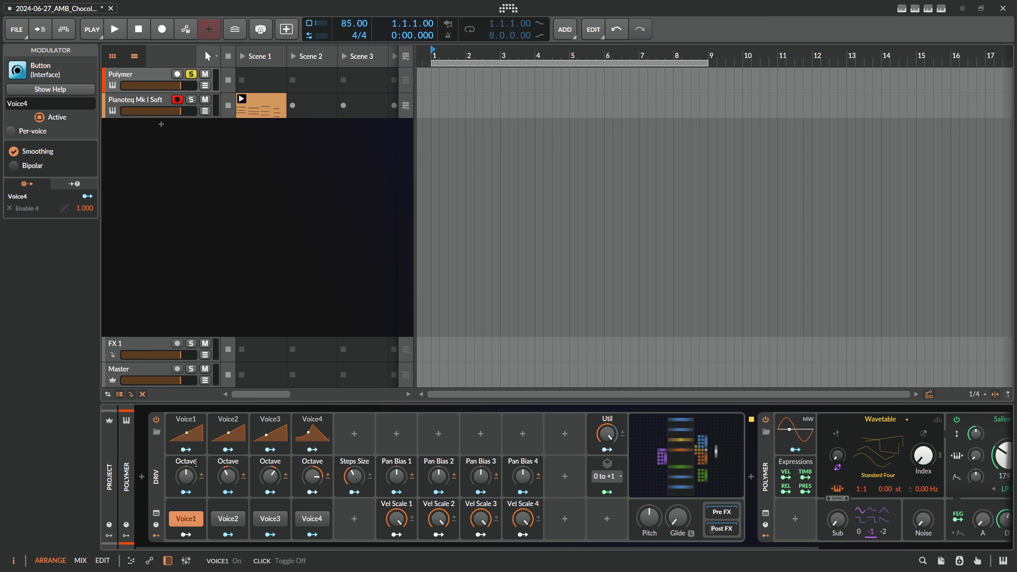
Step: Try bending Voice1's playback curve into an exponential ramp and adding a peak followed by a dip to about 27.4 %
{"action": "left_click", "coordinate": [187, 434]}
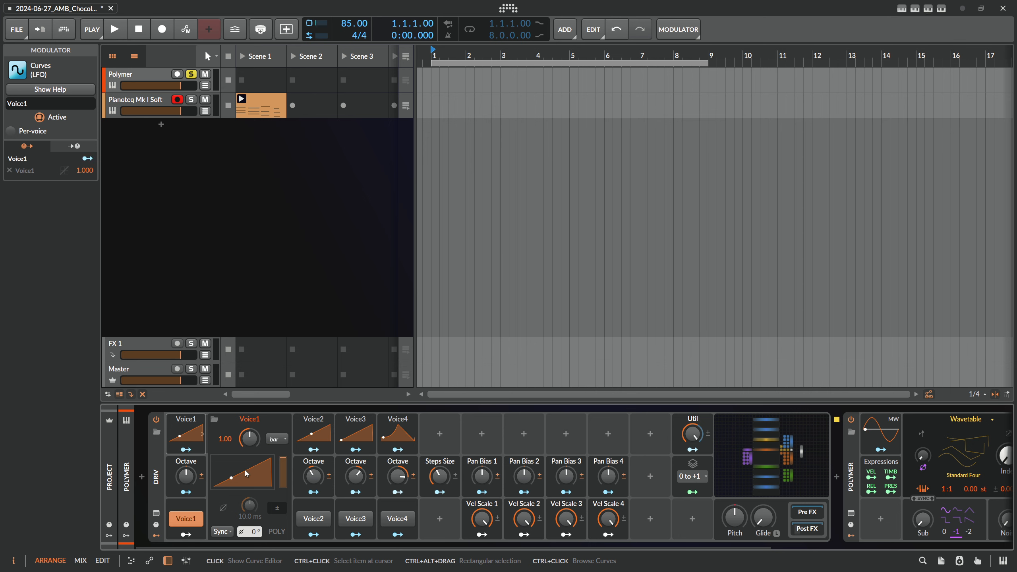
{"action": "left_click", "coordinate": [241, 479]}
{"action": "left_click_drag", "start_coordinate": [304, 343], "coordinate": [425, 309]}
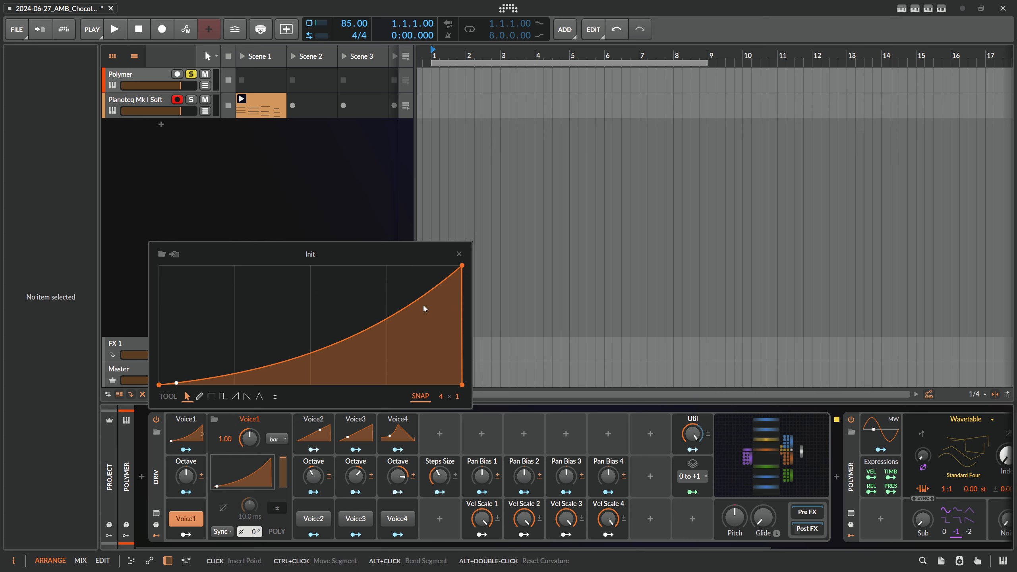
{"action": "double_click", "coordinate": [324, 297]}
{"action": "left_click", "coordinate": [213, 302]}
{"action": "double_click", "coordinate": [330, 352]}
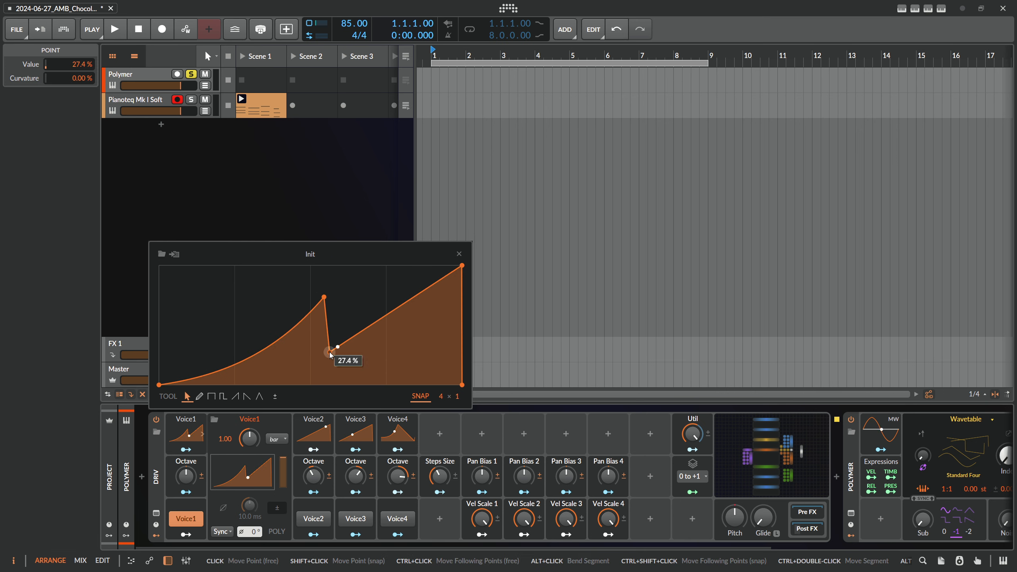
Step: Remove the two added points from Voice1's curve, reset its curvature to a straight ramp and close the curve and modulator editors
{"action": "double_click", "coordinate": [410, 374]}
{"action": "double_click", "coordinate": [410, 374]}
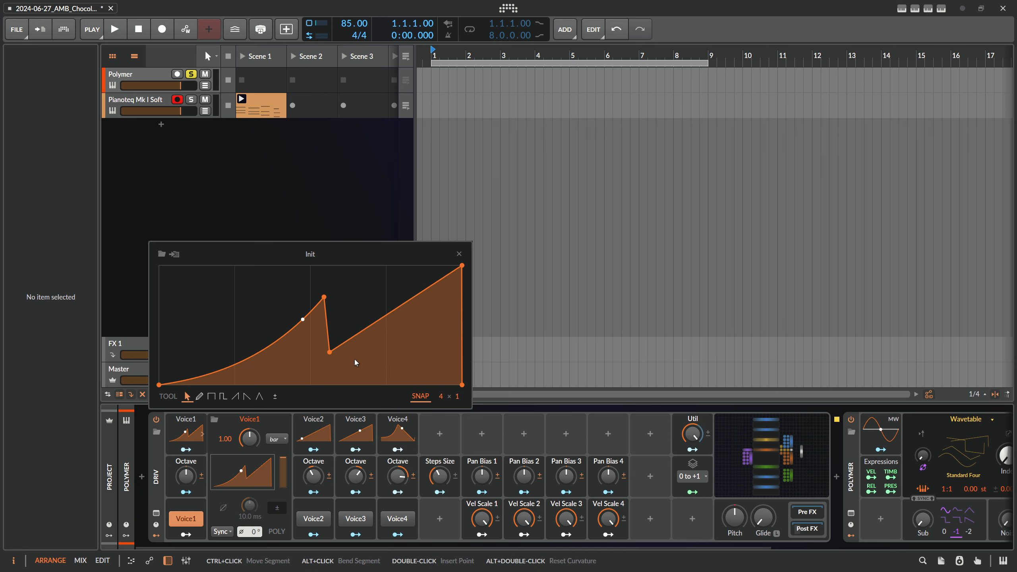
{"action": "double_click", "coordinate": [329, 352]}
{"action": "double_click", "coordinate": [324, 297]}
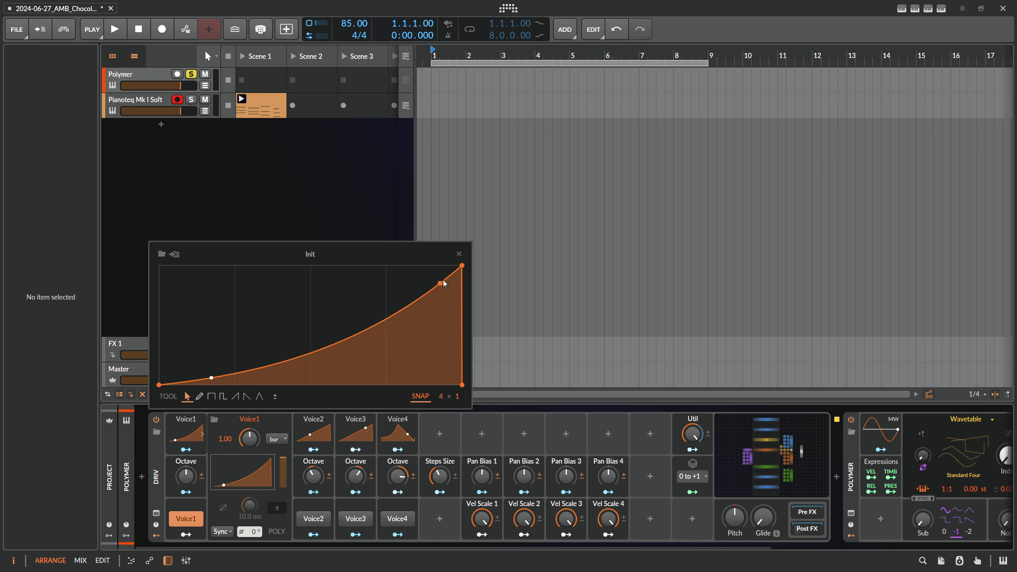
{"action": "double_click", "coordinate": [398, 313], "text": "alt"}
{"action": "left_click", "coordinate": [459, 254]}
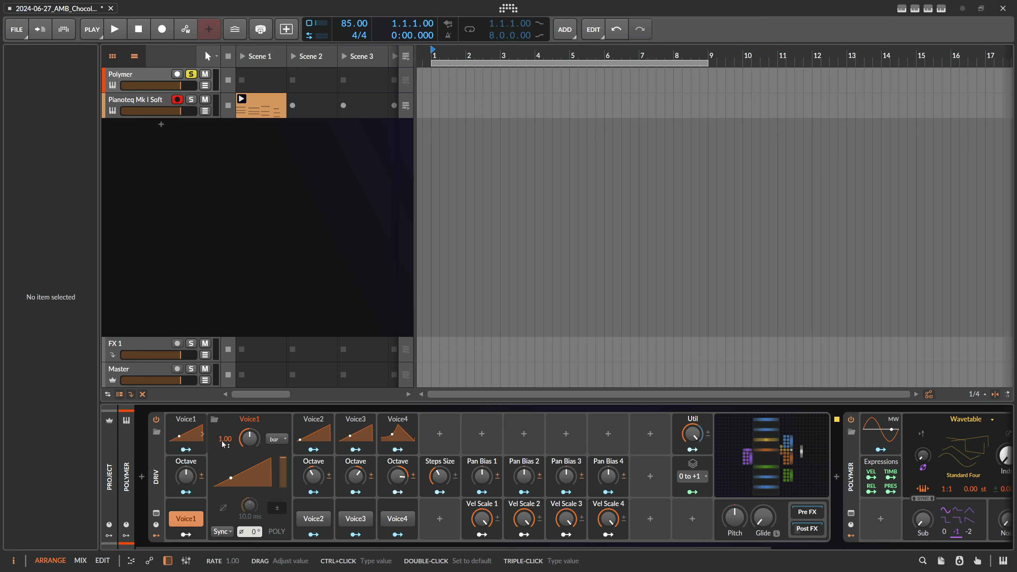
{"action": "left_click", "coordinate": [195, 433]}
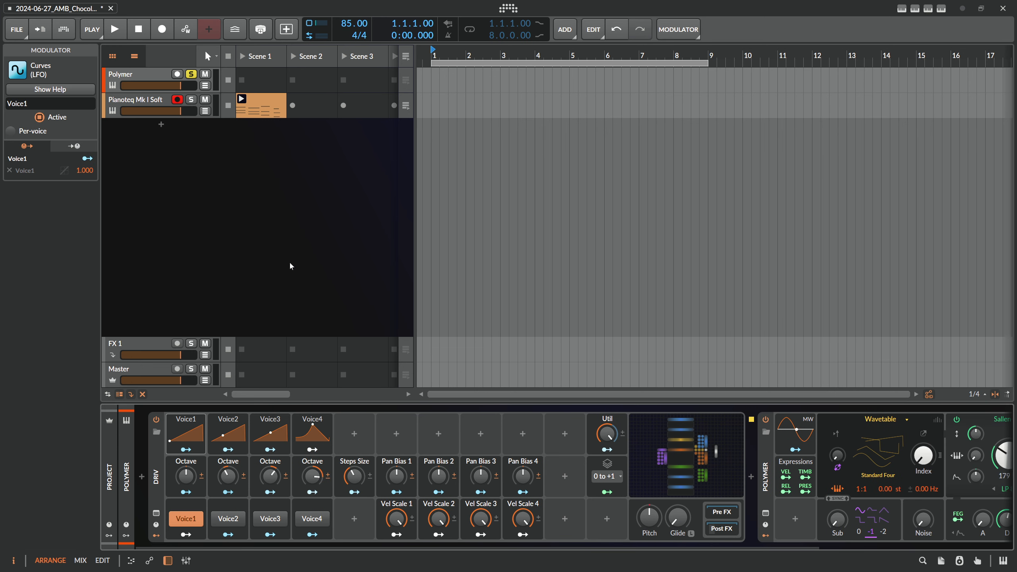
Step: Start playback and redraw the opening pitches in the Pattern lane of the Driv grid patch
{"action": "key", "text": "space"}
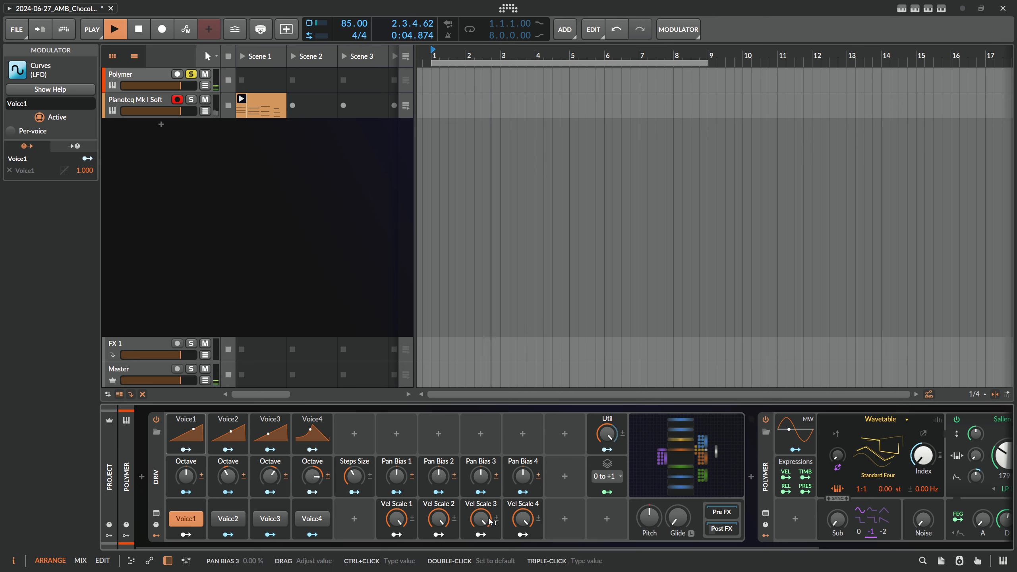
{"action": "left_click_drag", "start_coordinate": [457, 548], "coordinate": [488, 547]}
{"action": "left_click", "coordinate": [628, 459]}
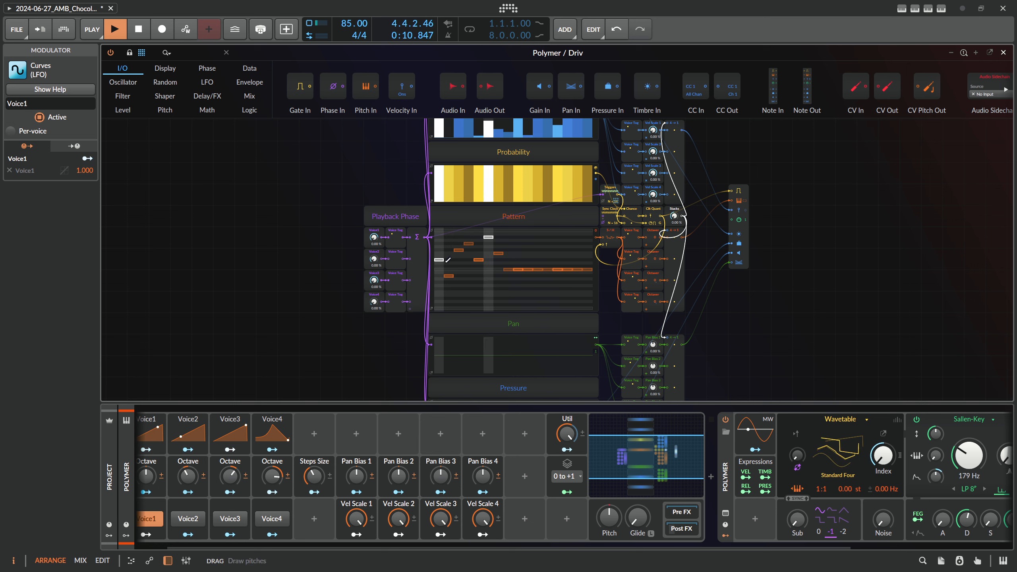
{"action": "mouse_move", "coordinate": [451, 241]}
{"action": "left_mouse_down"}
{"action": "mouse_move", "coordinate": [459, 238]}
{"action": "mouse_move", "coordinate": [469, 259]}
{"action": "mouse_move", "coordinate": [496, 260]}
{"action": "left_mouse_up"}
{"action": "left_click", "coordinate": [476, 276]}
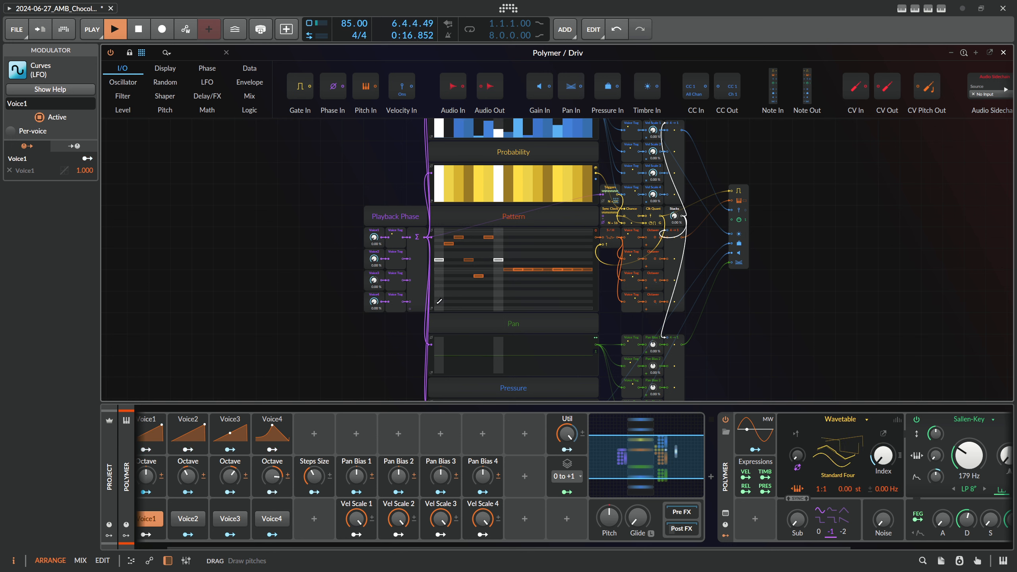
Step: Raise every step in the Velocity and Timbre lanes to the maximum
{"action": "scroll", "coordinate": [461, 296], "scroll_direction": "down", "scroll_amount": 2}
{"action": "scroll", "coordinate": [460, 297], "scroll_direction": "down", "scroll_amount": 4}
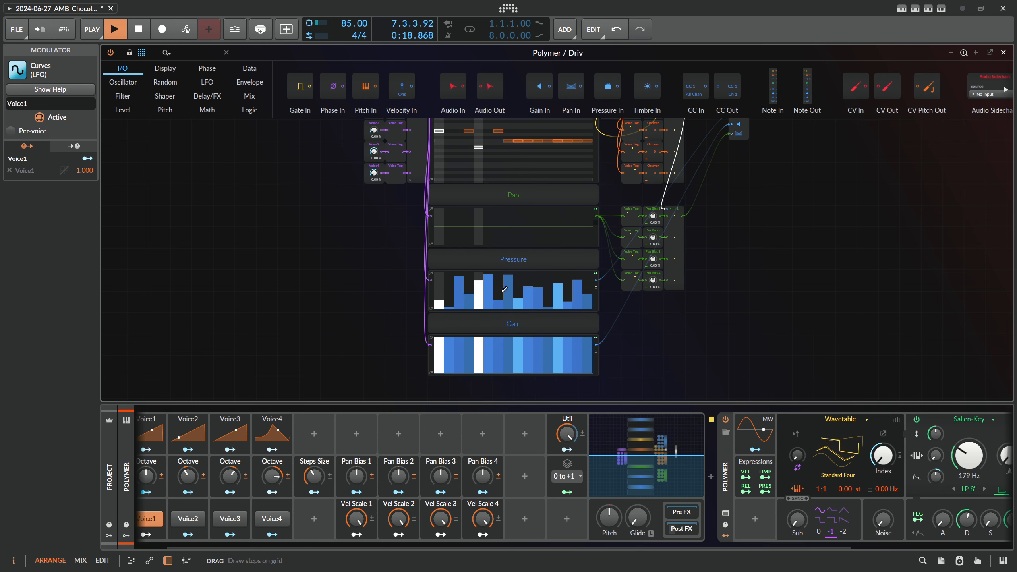
{"action": "scroll", "coordinate": [478, 333], "scroll_direction": "up", "scroll_amount": 10}
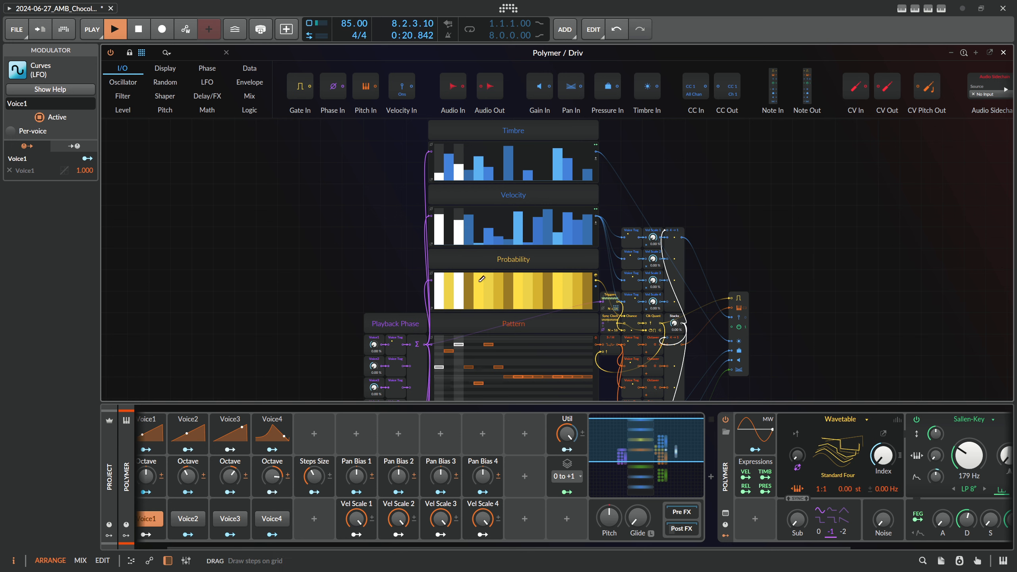
{"action": "scroll", "coordinate": [479, 251], "scroll_direction": "up", "scroll_amount": 1}
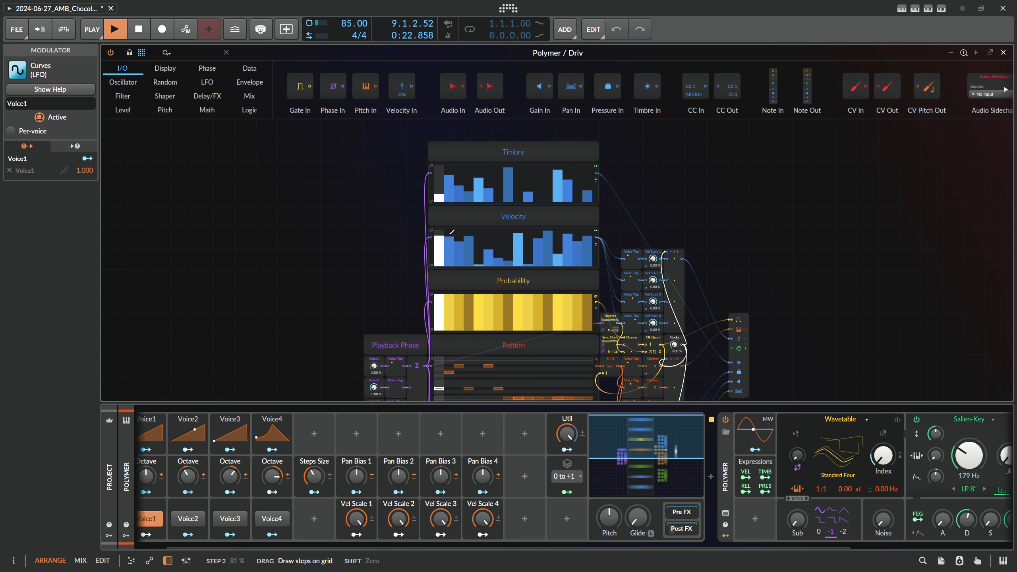
{"action": "left_click_drag", "start_coordinate": [439, 231], "coordinate": [602, 215]}
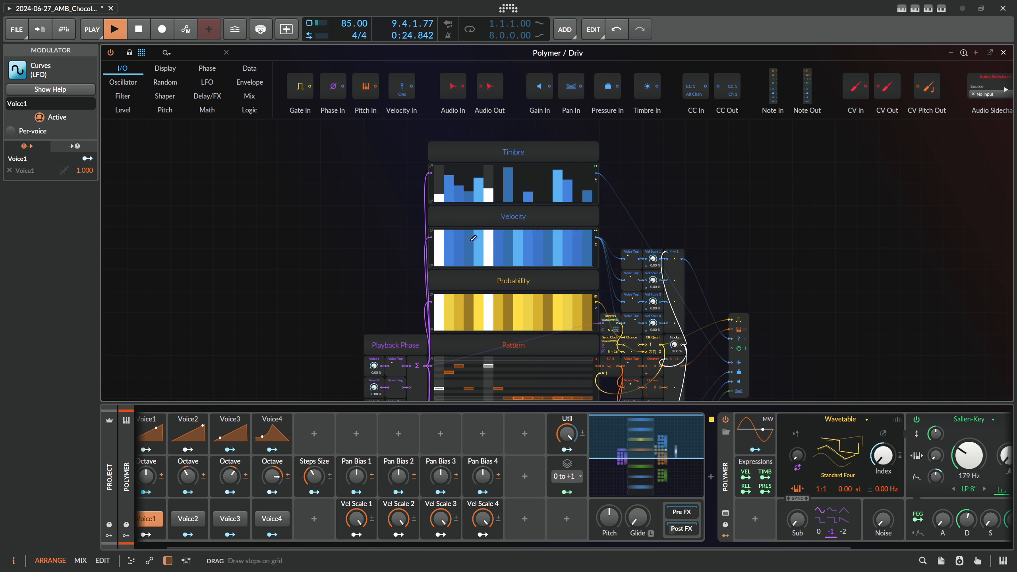
{"action": "mouse_move", "coordinate": [439, 167]}
{"action": "left_mouse_down"}
{"action": "mouse_move", "coordinate": [456, 155]}
{"action": "mouse_move", "coordinate": [599, 155]}
{"action": "left_mouse_up"}
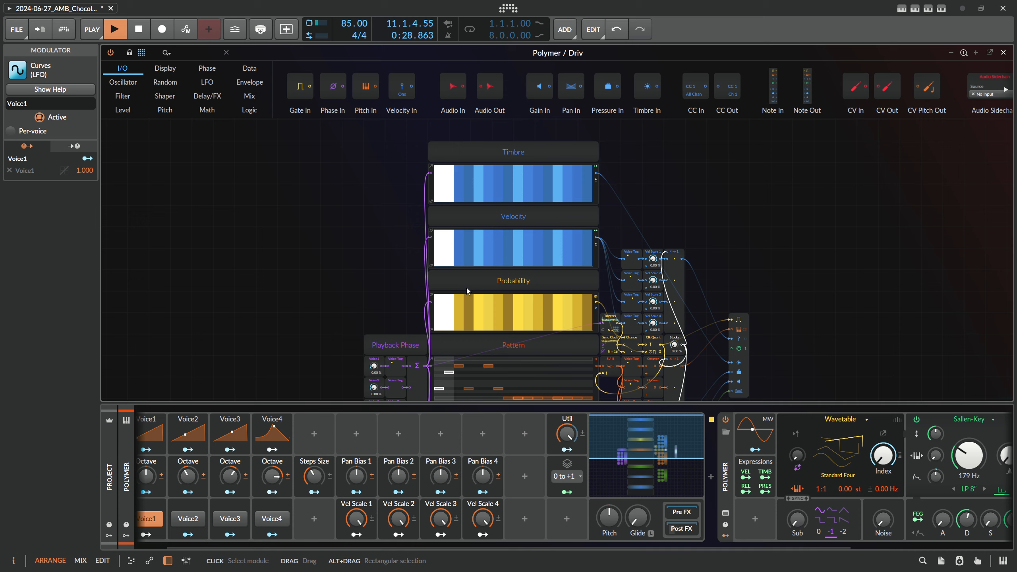
Step: Raise every step in the Pressure lane to the maximum and return to the voice modulators of the Driv device
{"action": "scroll", "coordinate": [467, 291], "scroll_direction": "down", "scroll_amount": 6}
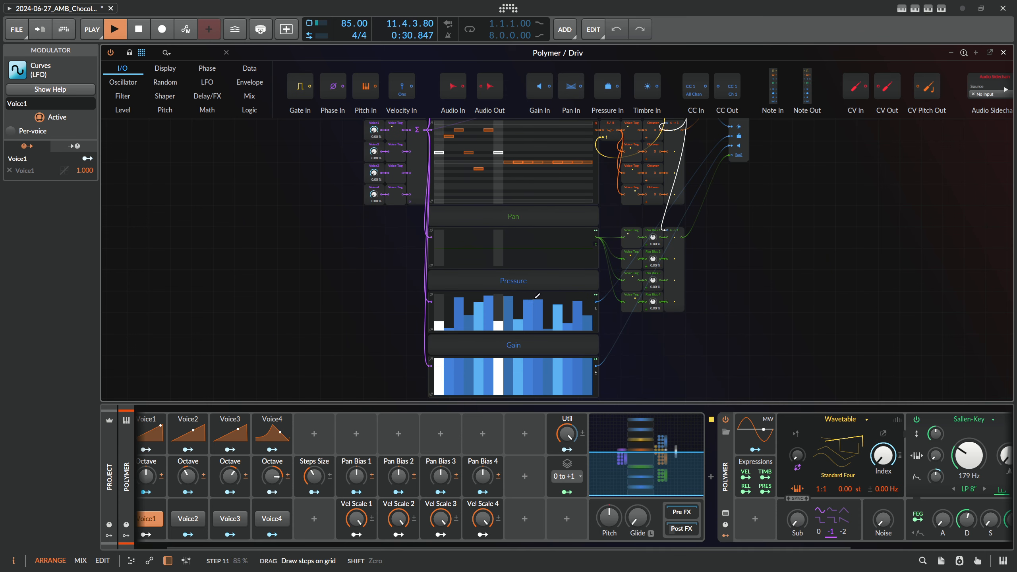
{"action": "mouse_move", "coordinate": [536, 297]}
{"action": "left_mouse_down"}
{"action": "mouse_move", "coordinate": [551, 273]}
{"action": "mouse_move", "coordinate": [595, 276]}
{"action": "left_mouse_up"}
{"action": "scroll", "coordinate": [461, 351], "scroll_direction": "down", "scroll_amount": 2}
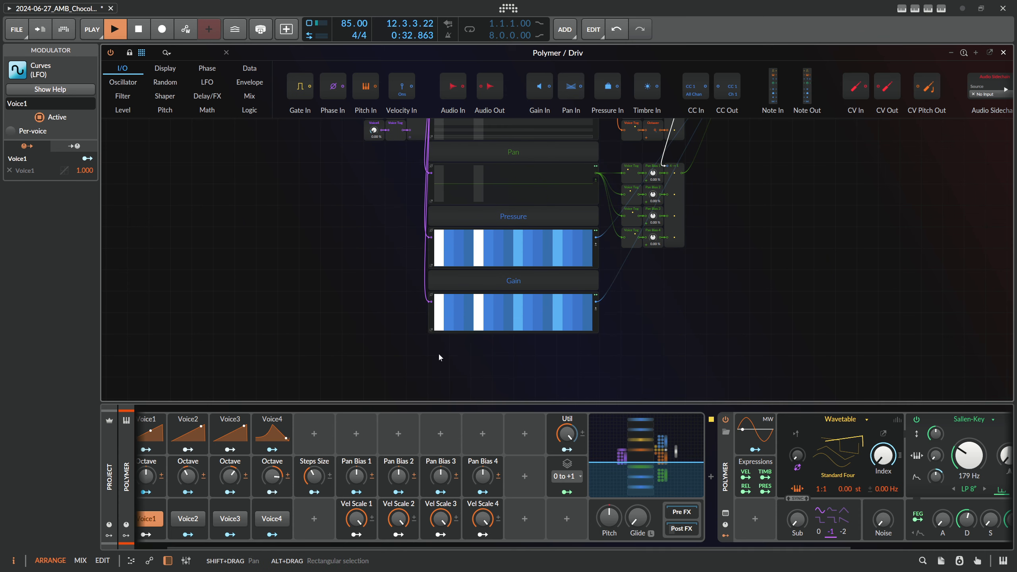
{"action": "scroll", "coordinate": [439, 357], "scroll_direction": "up", "scroll_amount": 6}
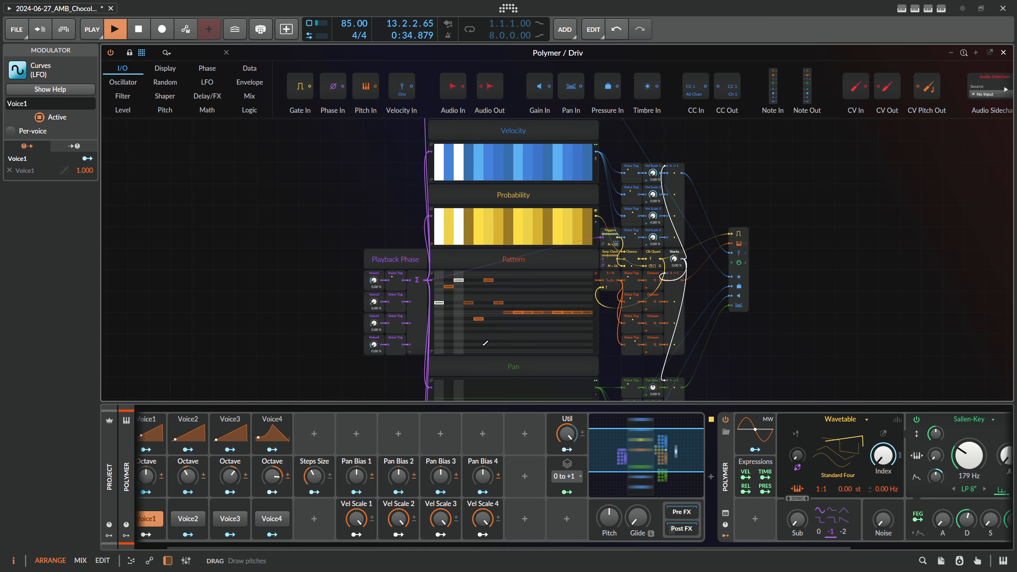
{"action": "scroll", "coordinate": [192, 523], "scroll_direction": "left", "scroll_amount": 3}
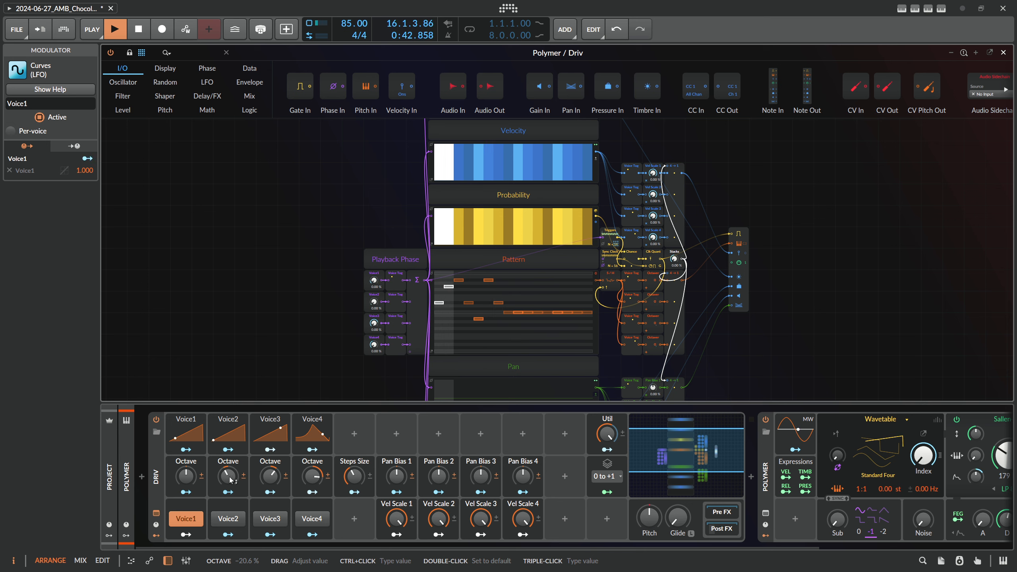
Step: Enable Voice2 in the Driv device and compare its curve modulator settings with those of Voice1
{"action": "left_click", "coordinate": [227, 518]}
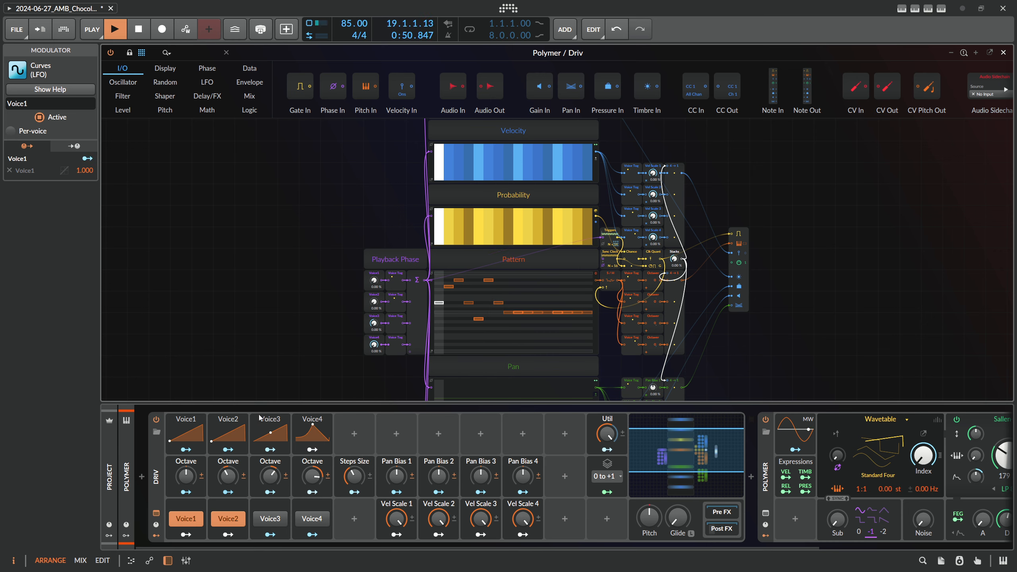
{"action": "left_click", "coordinate": [244, 434]}
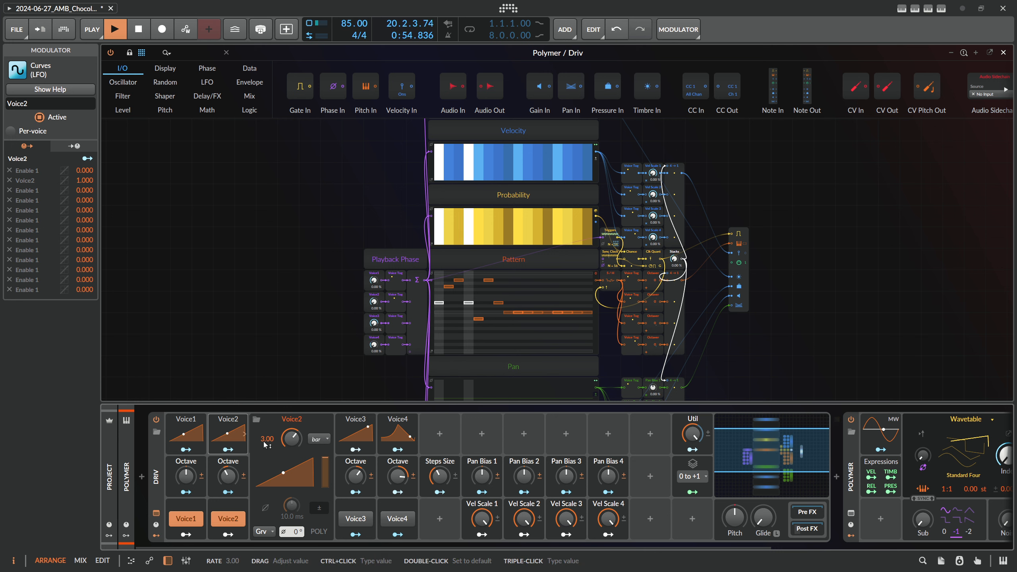
{"action": "left_click", "coordinate": [202, 434]}
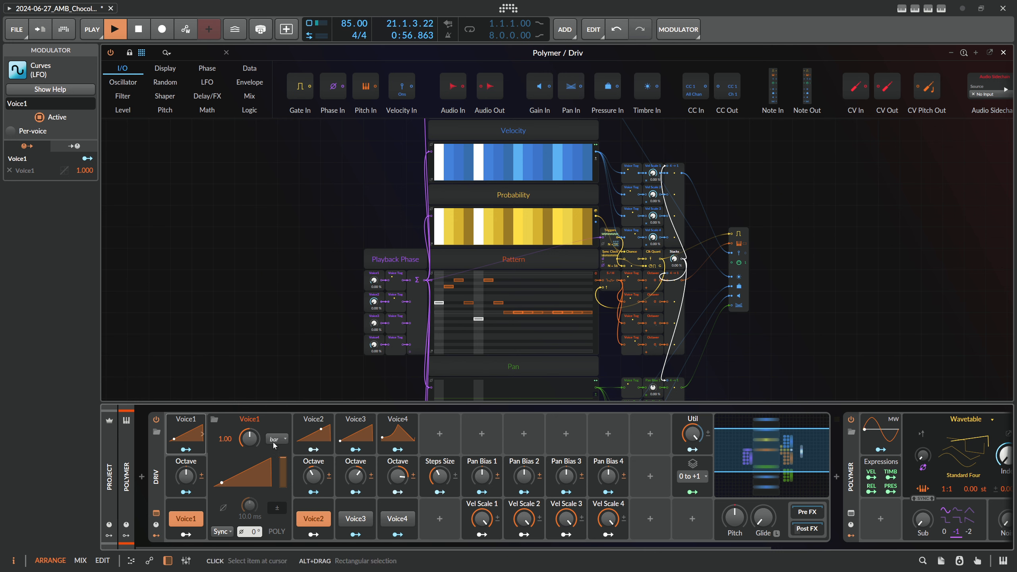
{"action": "left_click", "coordinate": [329, 434]}
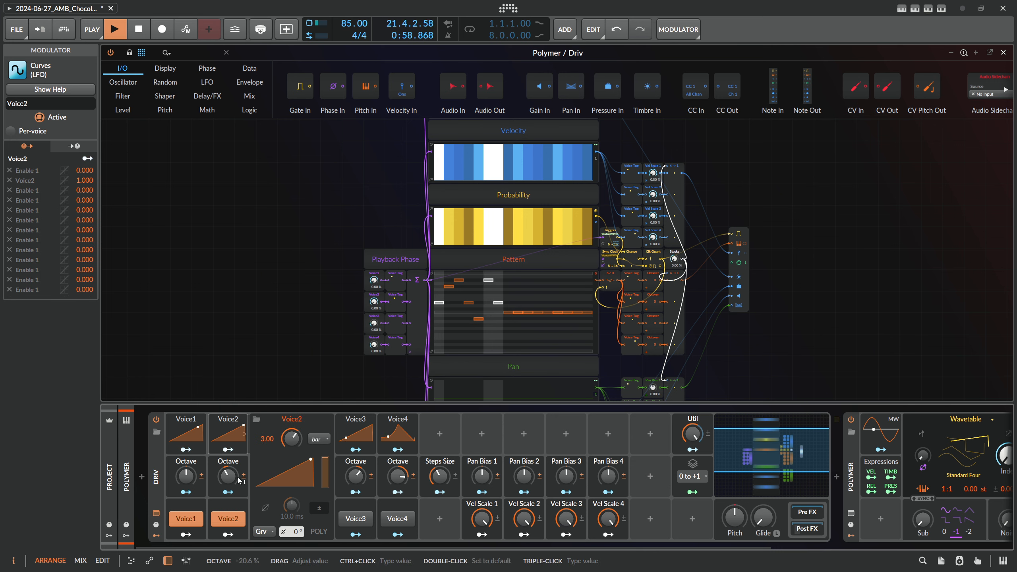
{"action": "left_click", "coordinate": [244, 434]}
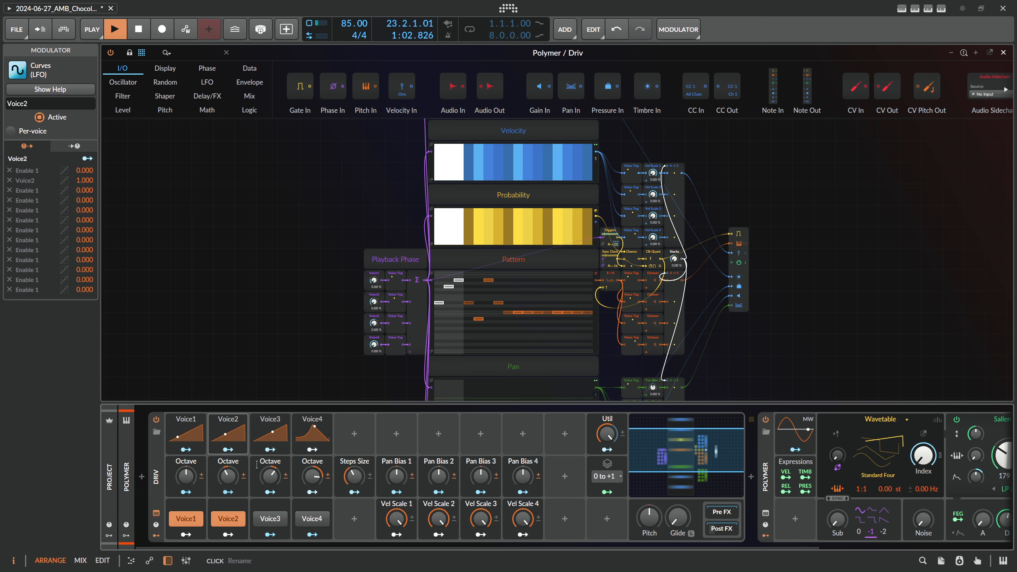
Step: Check Voice3's curve modulator settings and enable Voice3
{"action": "left_click", "coordinate": [273, 432]}
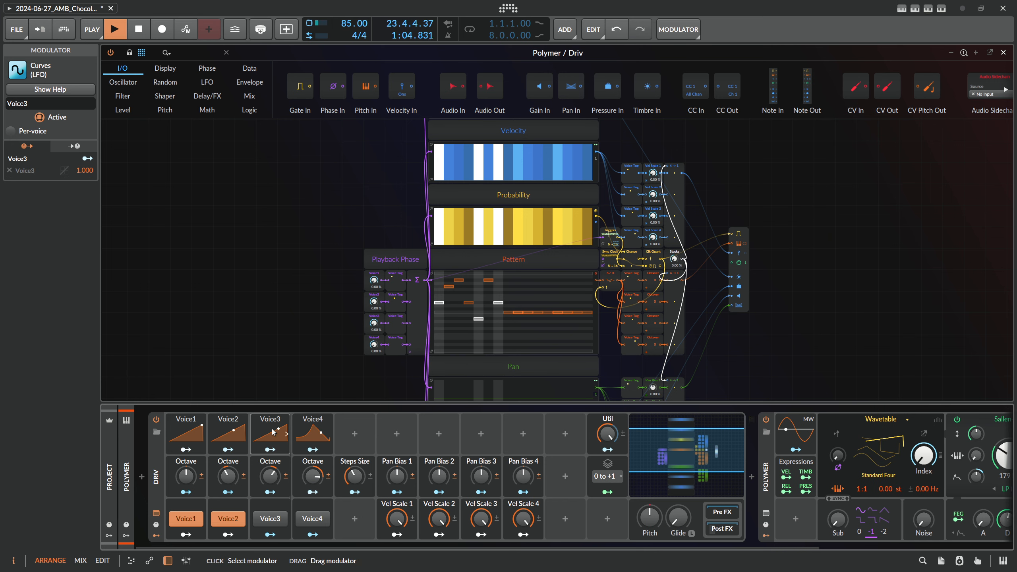
{"action": "left_click", "coordinate": [287, 434]}
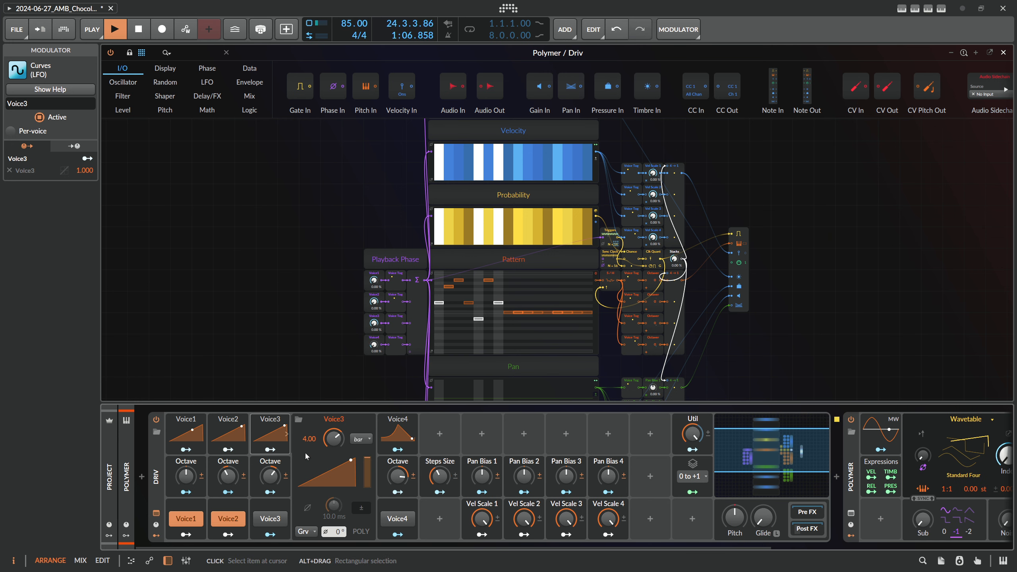
{"action": "left_click", "coordinate": [286, 435]}
{"action": "left_click", "coordinate": [271, 519]}
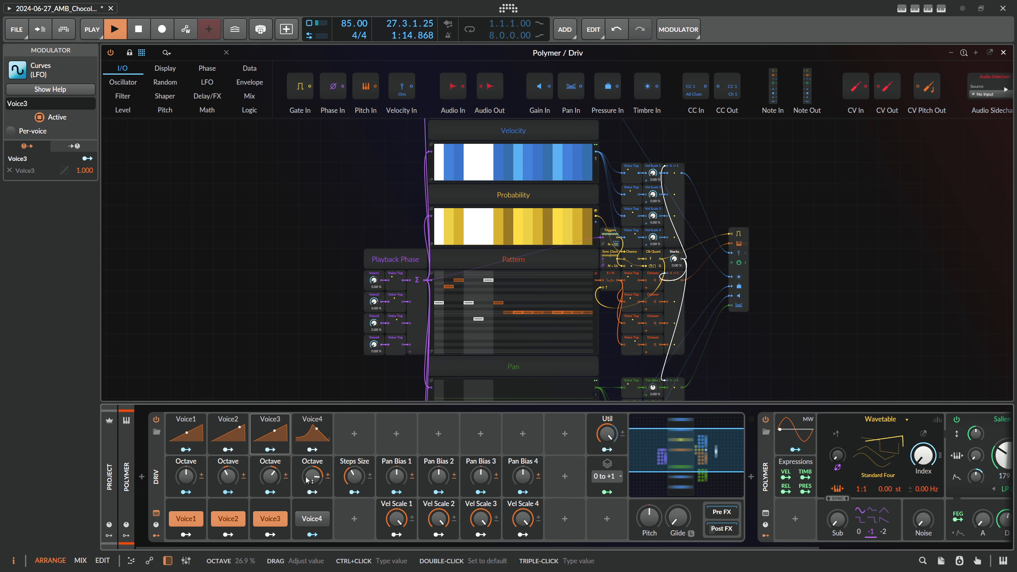
Step: Enable Voice4 and set its curve modulator rate to 5 bars
{"action": "left_click", "coordinate": [315, 515]}
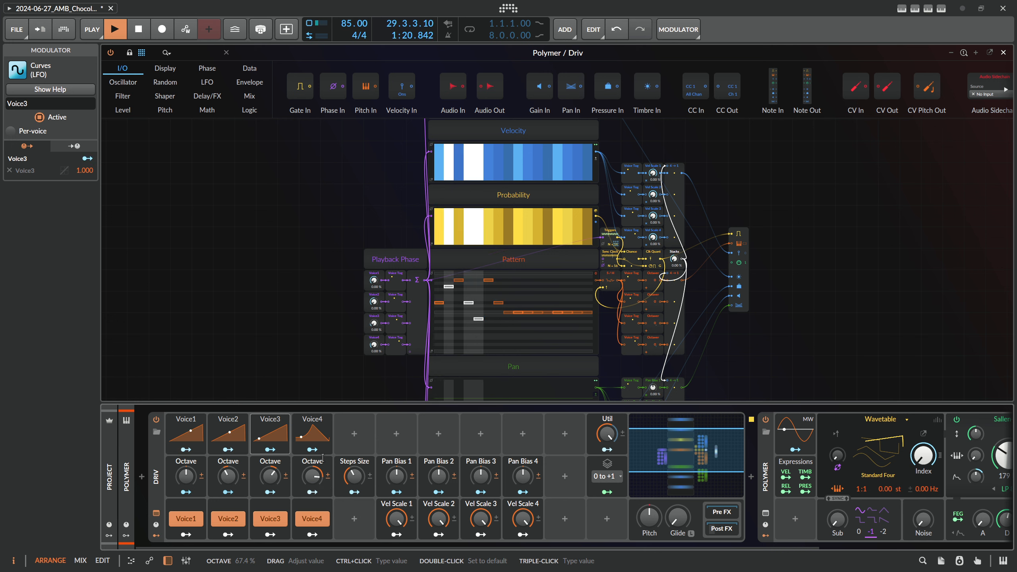
{"action": "left_click", "coordinate": [318, 435]}
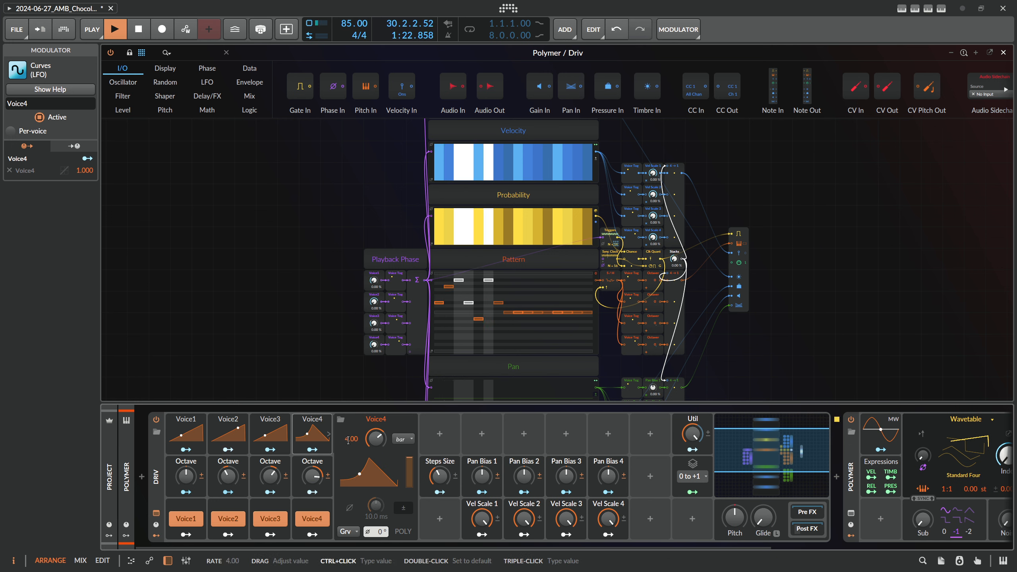
{"action": "triple_click", "coordinate": [351, 442]}
{"action": "type", "text": "5"}
{"action": "key", "text": "Return"}
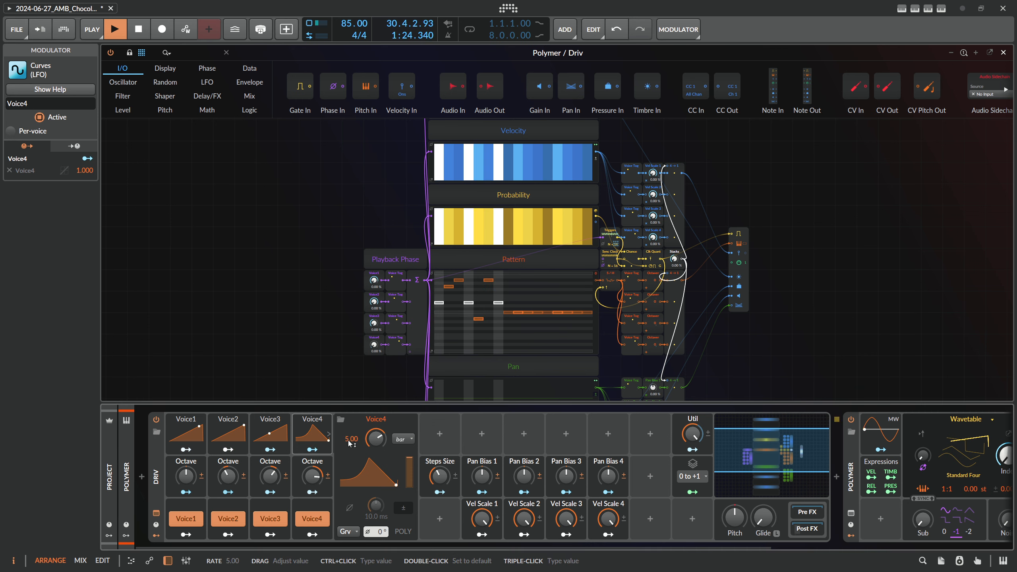
Step: Reshape Voice4's curve into a falling ramp in each of the first two quarters and a triangle peaking at 100 % across the second half
{"action": "left_click", "coordinate": [376, 469]}
{"action": "left_click_drag", "start_coordinate": [159, 355], "coordinate": [159, 386]}
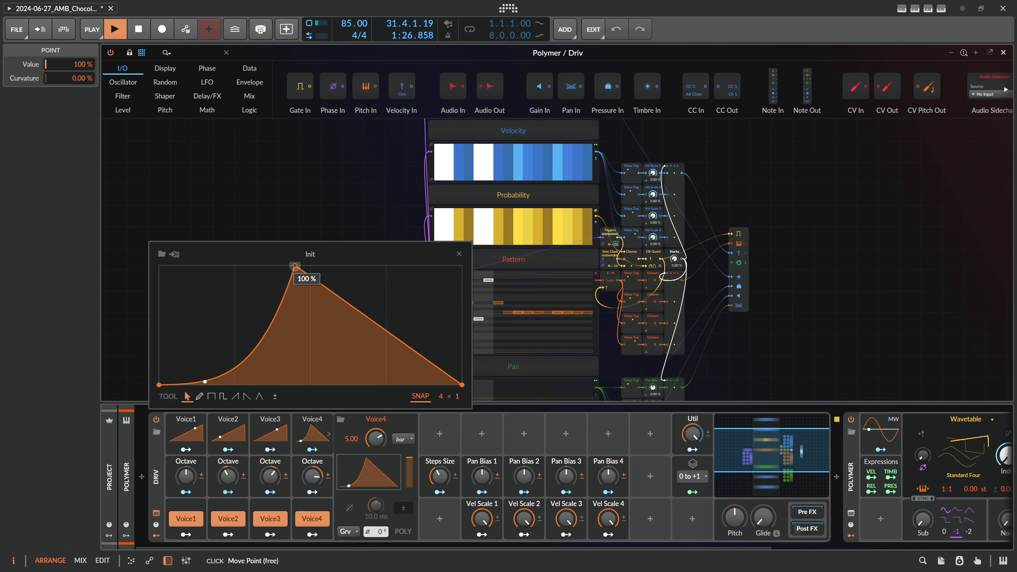
{"action": "left_click_drag", "start_coordinate": [311, 266], "coordinate": [159, 266]}
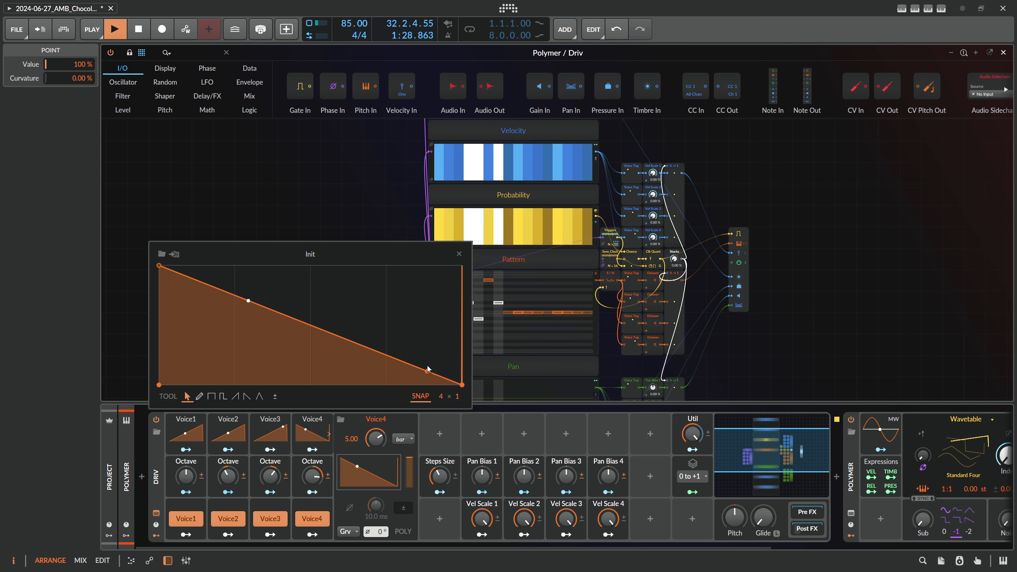
{"action": "left_click_drag", "start_coordinate": [266, 306], "coordinate": [234, 266]}
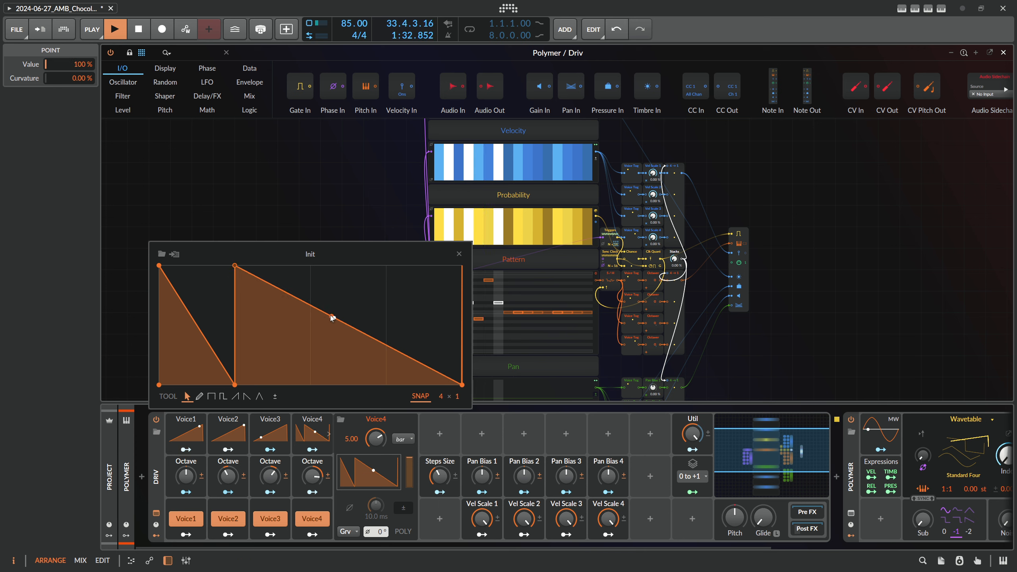
{"action": "left_click_drag", "start_coordinate": [329, 315], "coordinate": [310, 384]}
{"action": "left_click_drag", "start_coordinate": [372, 384], "coordinate": [386, 267]}
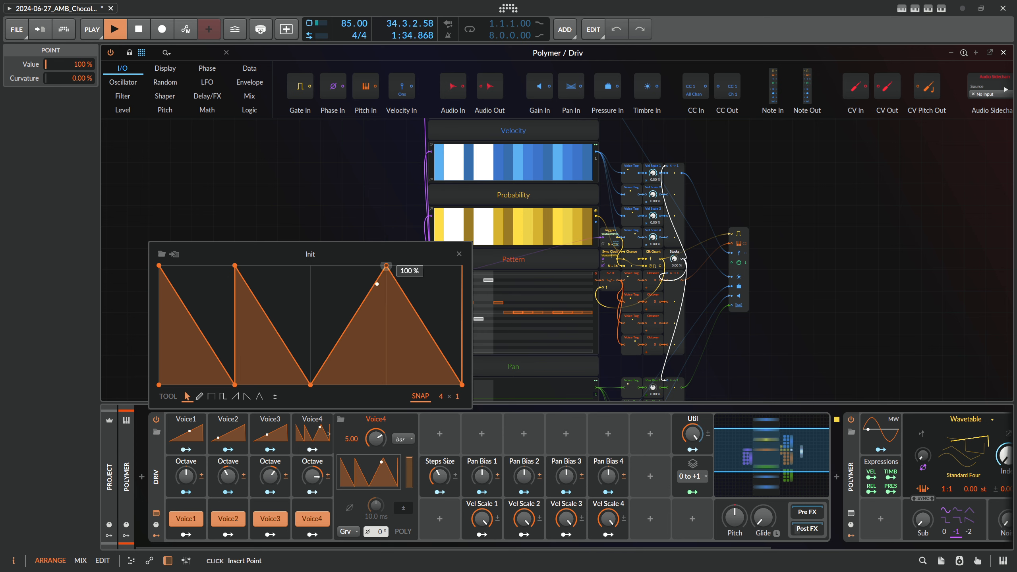
{"action": "left_click", "coordinate": [460, 255]}
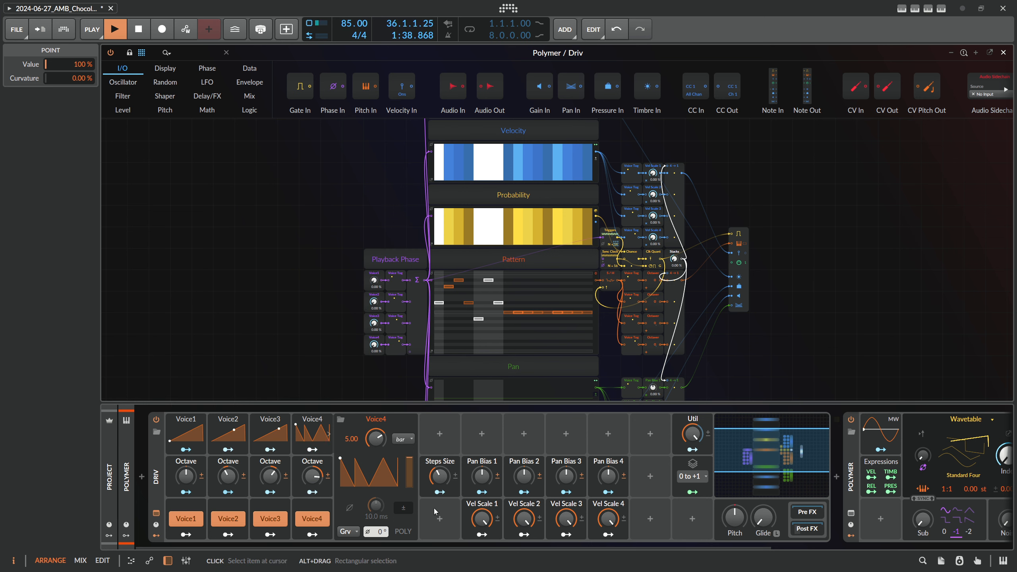
Step: Draw uneven step heights across the Velocity lane, mostly low in the second half, and collapse Voice4's modulator settings
{"action": "left_click_drag", "start_coordinate": [480, 545], "coordinate": [429, 542]}
{"action": "scroll", "coordinate": [478, 259], "scroll_direction": "up", "scroll_amount": 3}
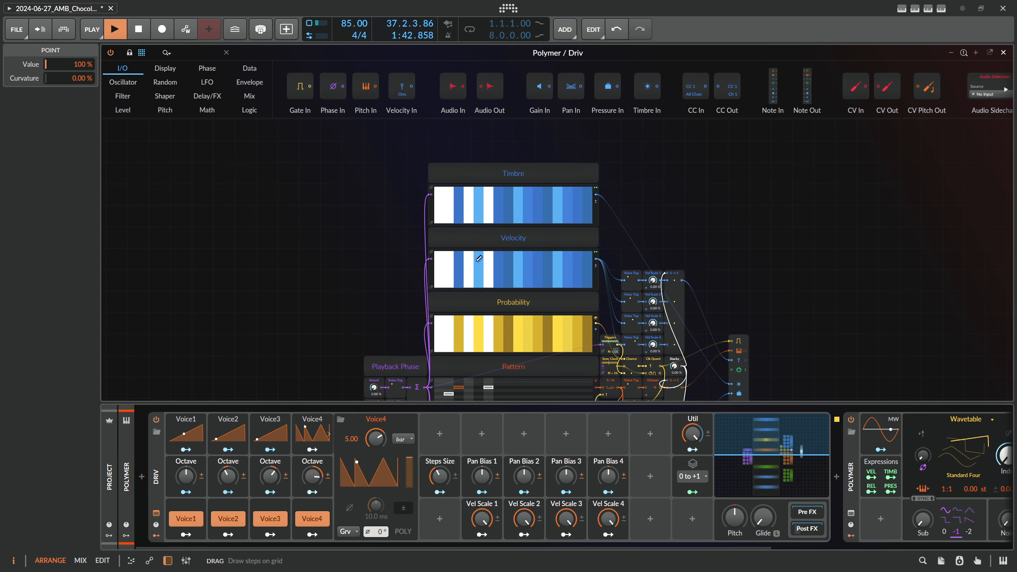
{"action": "mouse_move", "coordinate": [478, 258]}
{"action": "left_mouse_down"}
{"action": "mouse_move", "coordinate": [442, 276]}
{"action": "mouse_move", "coordinate": [528, 275]}
{"action": "mouse_move", "coordinate": [464, 265]}
{"action": "mouse_move", "coordinate": [592, 276]}
{"action": "left_mouse_up"}
{"action": "scroll", "coordinate": [467, 354], "scroll_direction": "down", "scroll_amount": 1}
{"action": "left_click", "coordinate": [383, 419]}
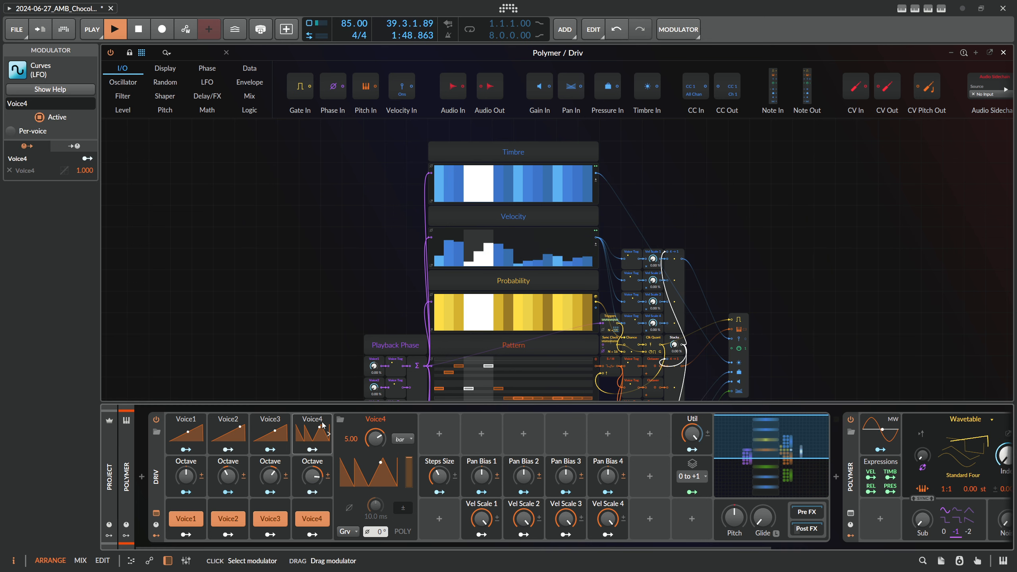
Step: Select the Pattern lane's pitch module and try Steps Size at 100 % before returning it to its previous setting
{"action": "scroll", "coordinate": [407, 332], "scroll_direction": "down", "scroll_amount": 6}
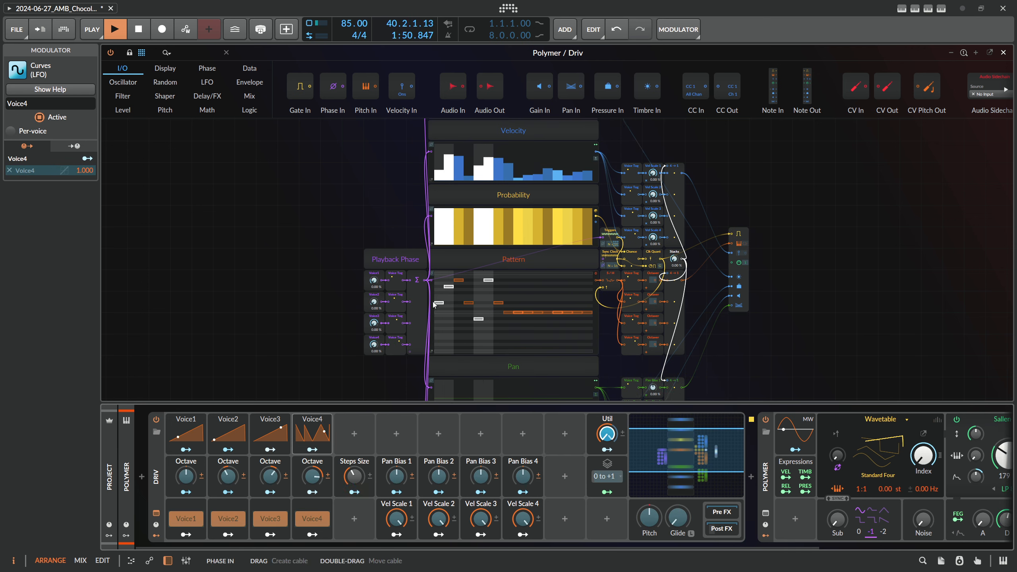
{"action": "scroll", "coordinate": [460, 341], "scroll_direction": "up", "scroll_amount": 3}
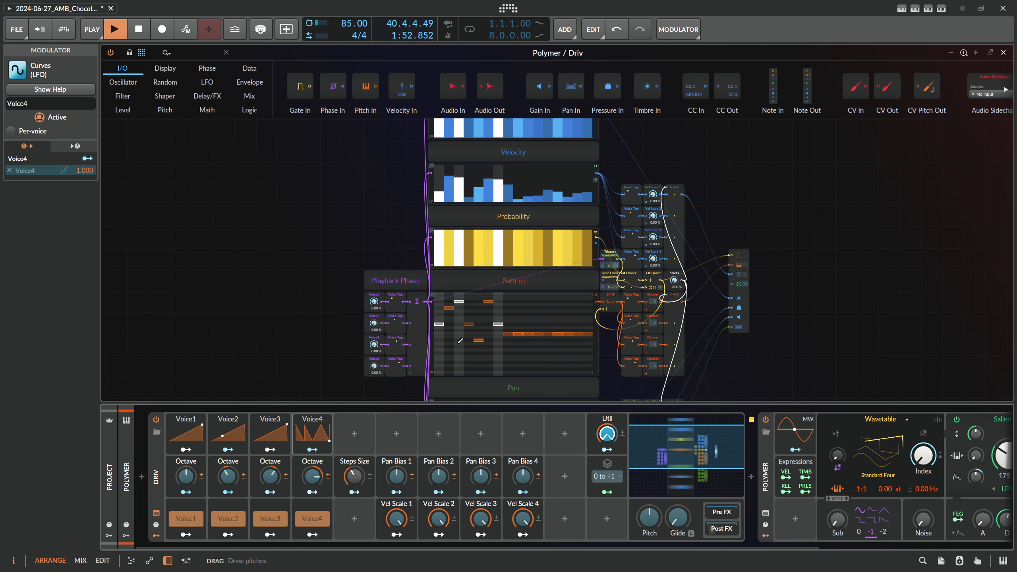
{"action": "left_click", "coordinate": [433, 340]}
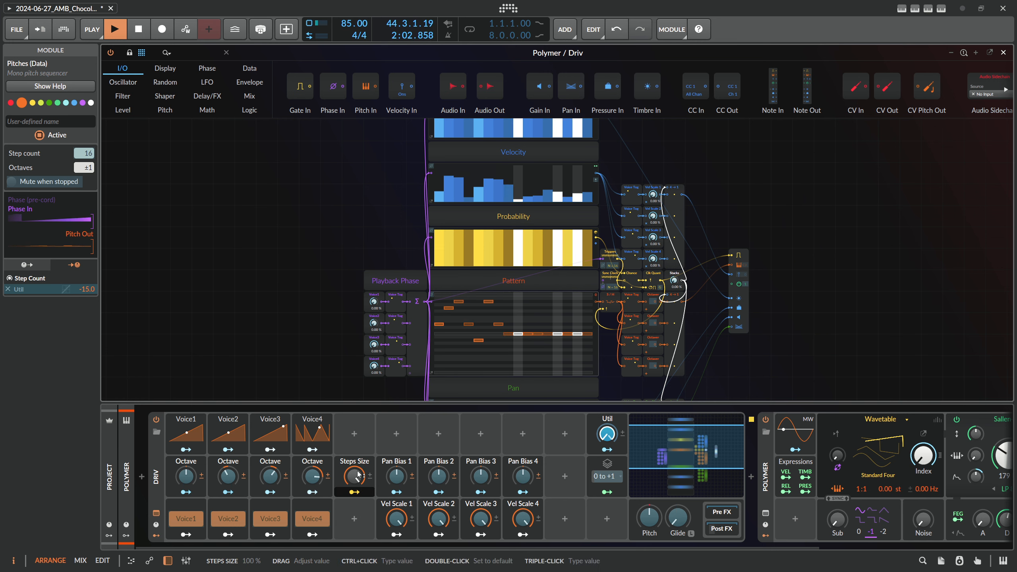
{"action": "left_click_drag", "start_coordinate": [355, 476], "coordinate": [355, 532]}
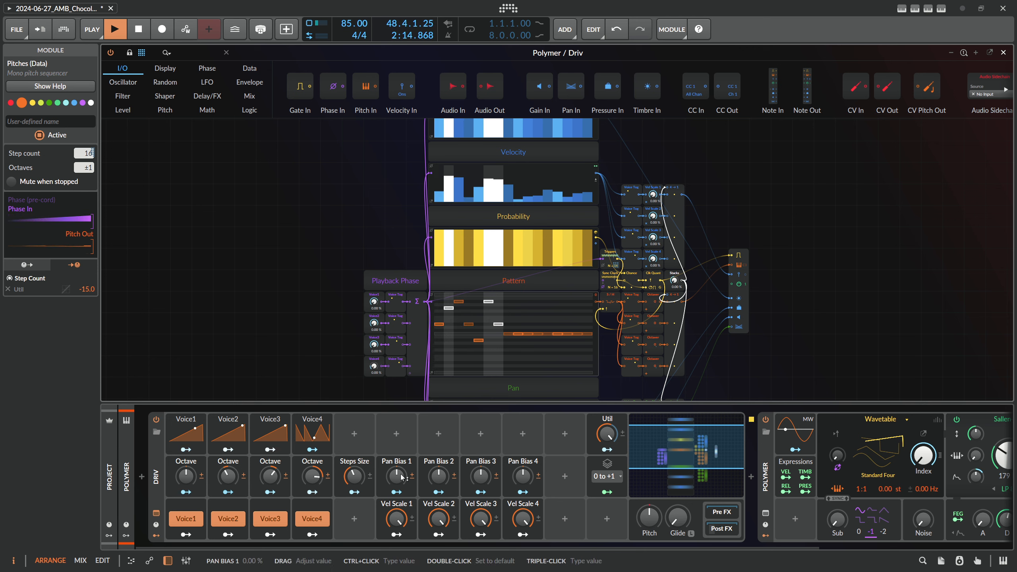
Step: Spread the voices across the stereo field with the Pan Bias controls and lower Vel Scale 4
{"action": "left_click_drag", "start_coordinate": [399, 476], "coordinate": [400, 520]}
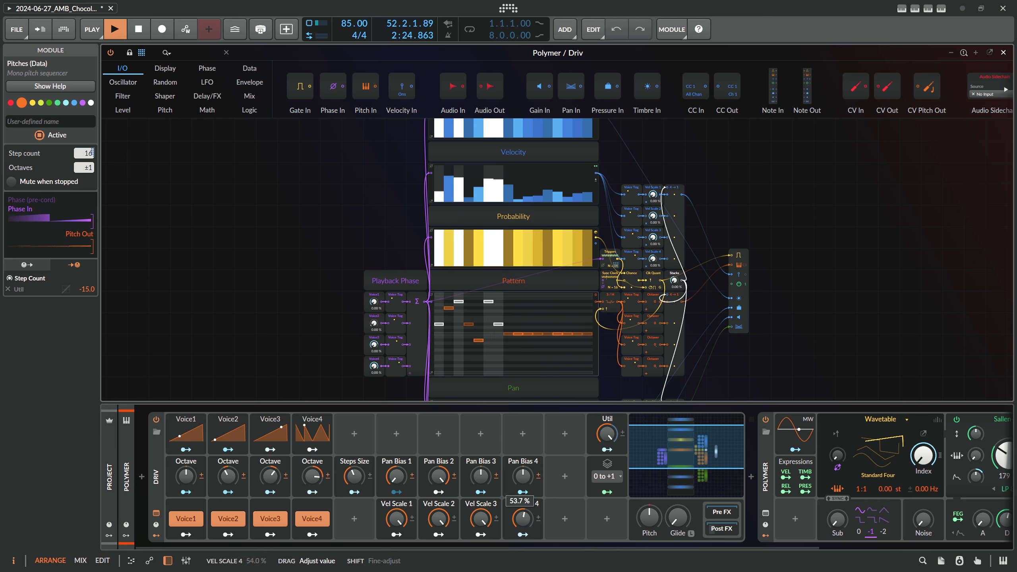
{"action": "left_click_drag", "start_coordinate": [525, 523], "coordinate": [522, 524]}
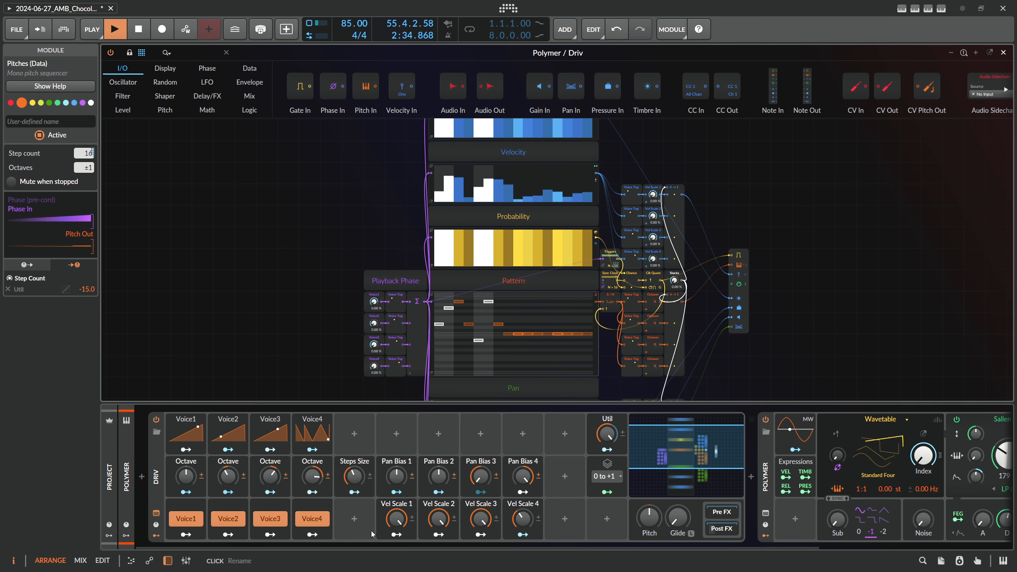
Step: Activate the Convolution and Delay-2 effects after the Polymer synth and return to the Driv device
{"action": "left_click_drag", "start_coordinate": [356, 545], "coordinate": [868, 534]}
{"action": "left_click", "coordinate": [595, 546]}
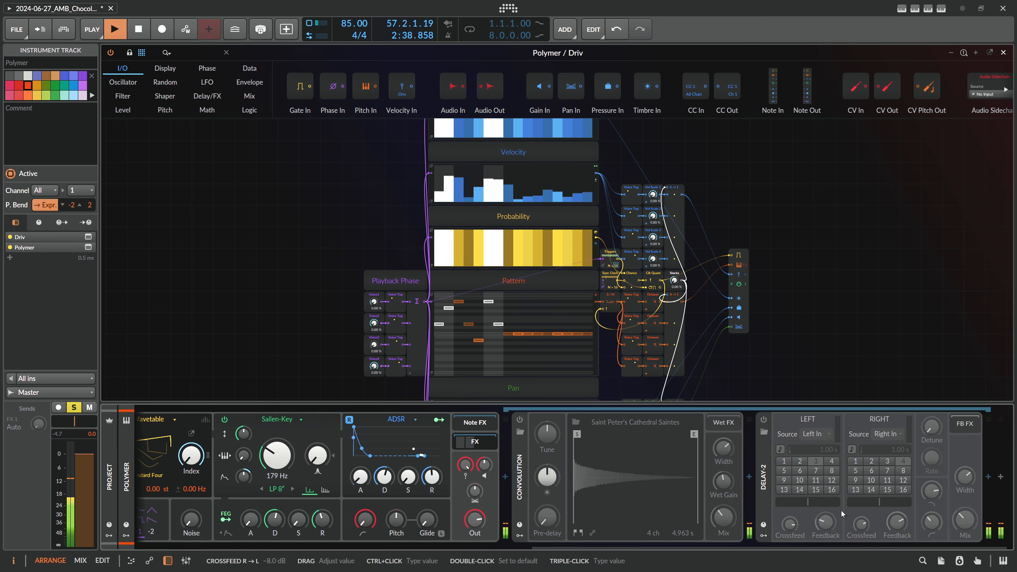
{"action": "left_click", "coordinate": [520, 420]}
{"action": "left_click", "coordinate": [764, 419]}
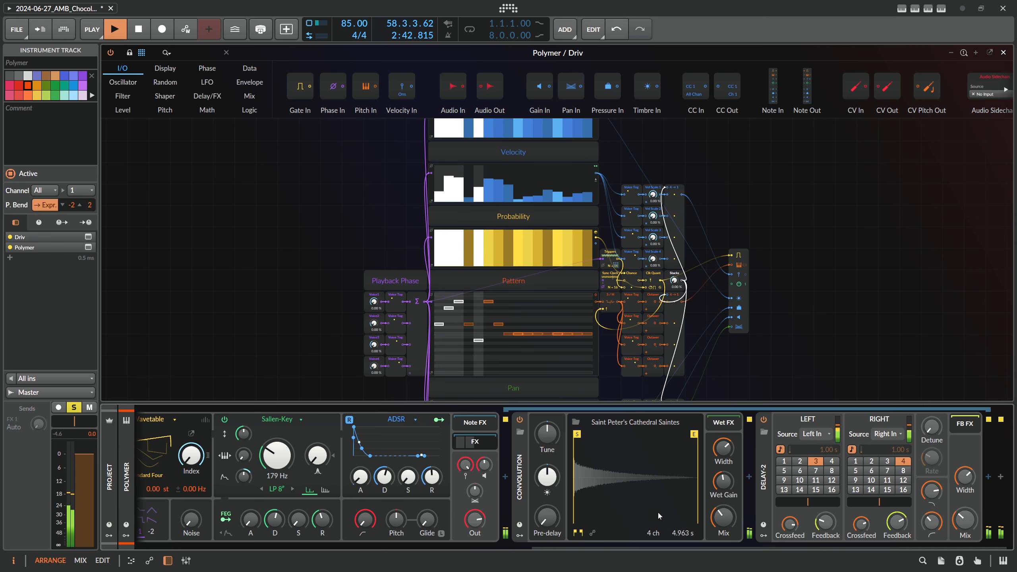
{"action": "left_click_drag", "start_coordinate": [536, 550], "coordinate": [126, 537]}
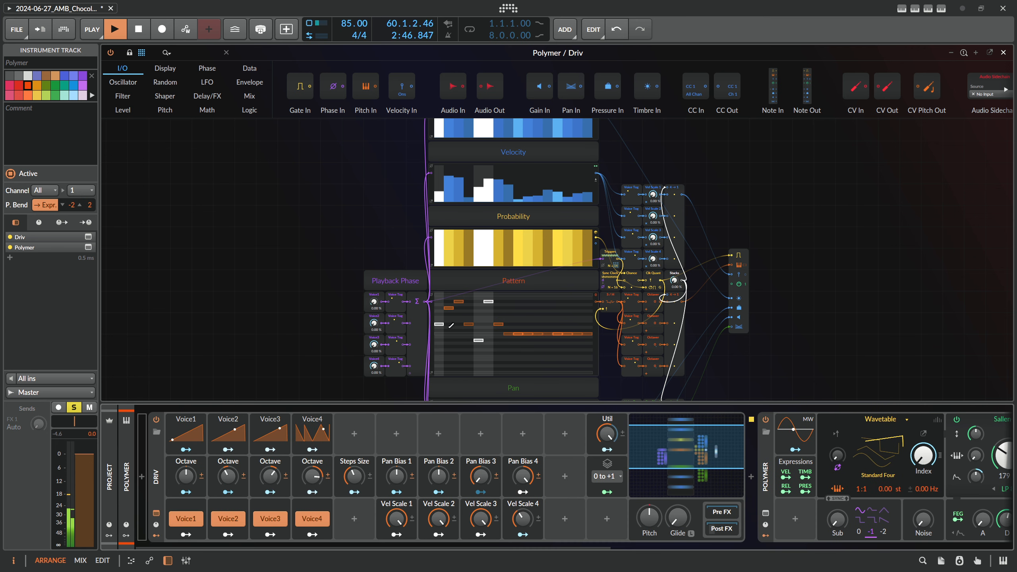
Step: Redraw the pitches of steps 2, 3, 4 and 6 in the Pattern lane, lowering all but step 4
{"action": "left_click", "coordinate": [451, 346]}
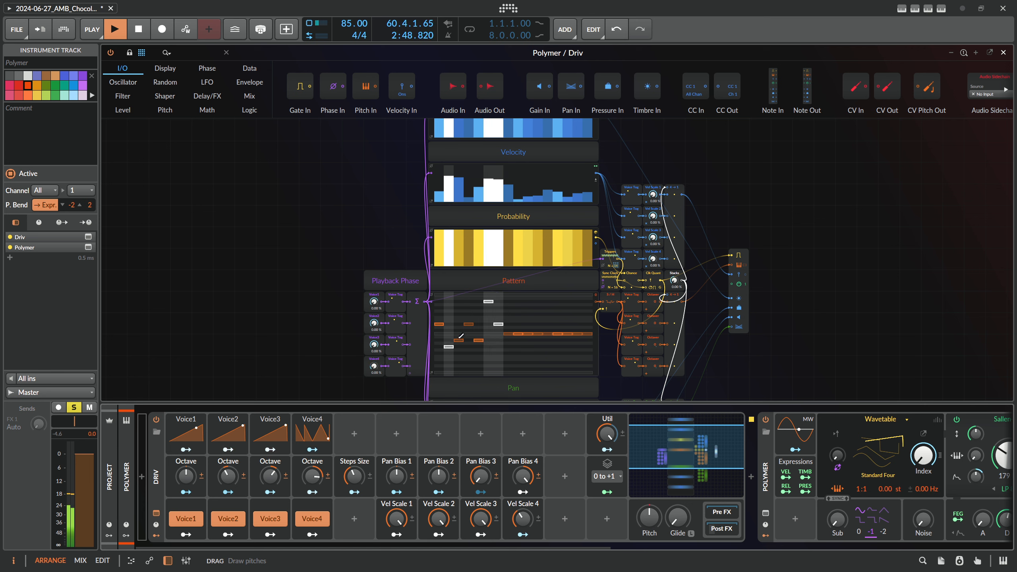
{"action": "left_click", "coordinate": [462, 333]}
{"action": "left_click", "coordinate": [463, 331]}
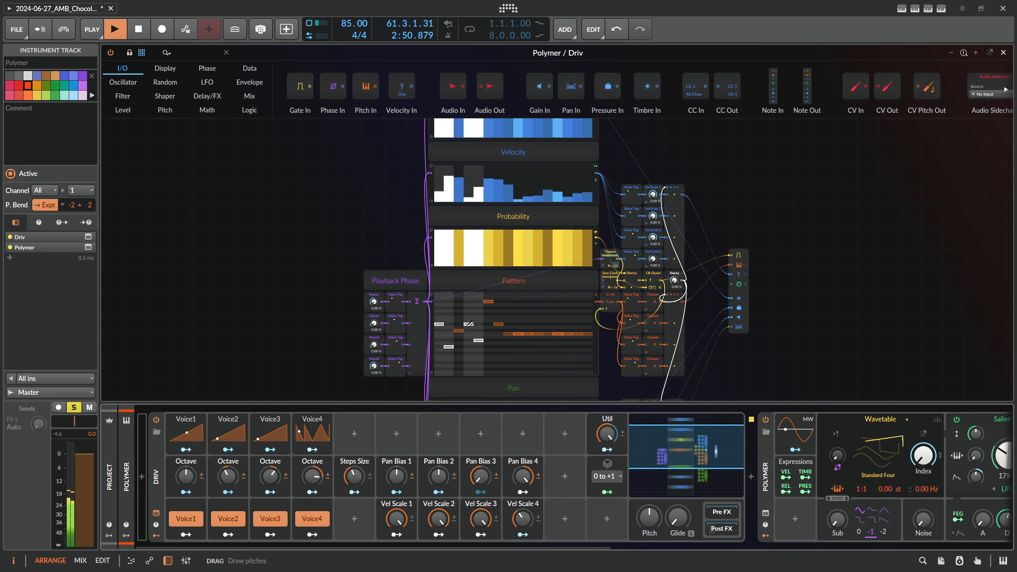
{"action": "left_click", "coordinate": [470, 308]}
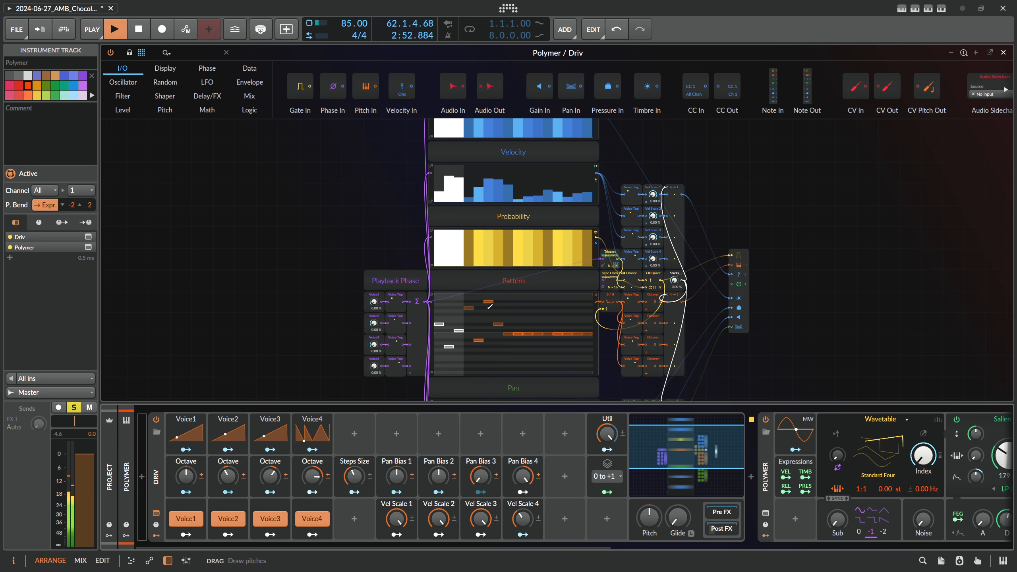
{"action": "left_click", "coordinate": [490, 318]}
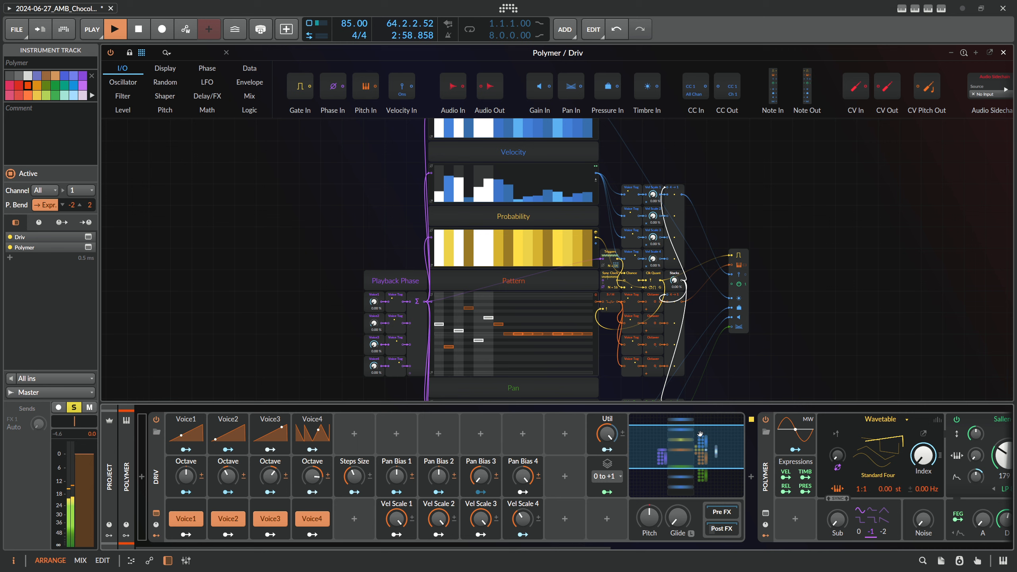
Step: Review the device chain around the Channel Map after Driv and close the Grid editor to show the arrangement
{"action": "left_click_drag", "start_coordinate": [579, 542], "coordinate": [698, 535]}
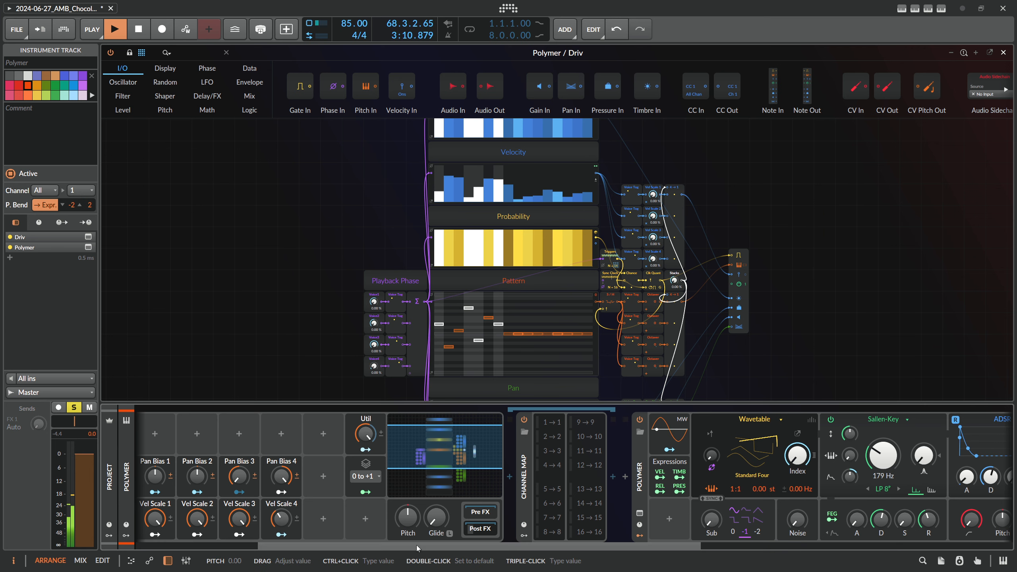
{"action": "left_click_drag", "start_coordinate": [416, 546], "coordinate": [324, 545]}
{"action": "left_click", "coordinate": [1003, 52]}
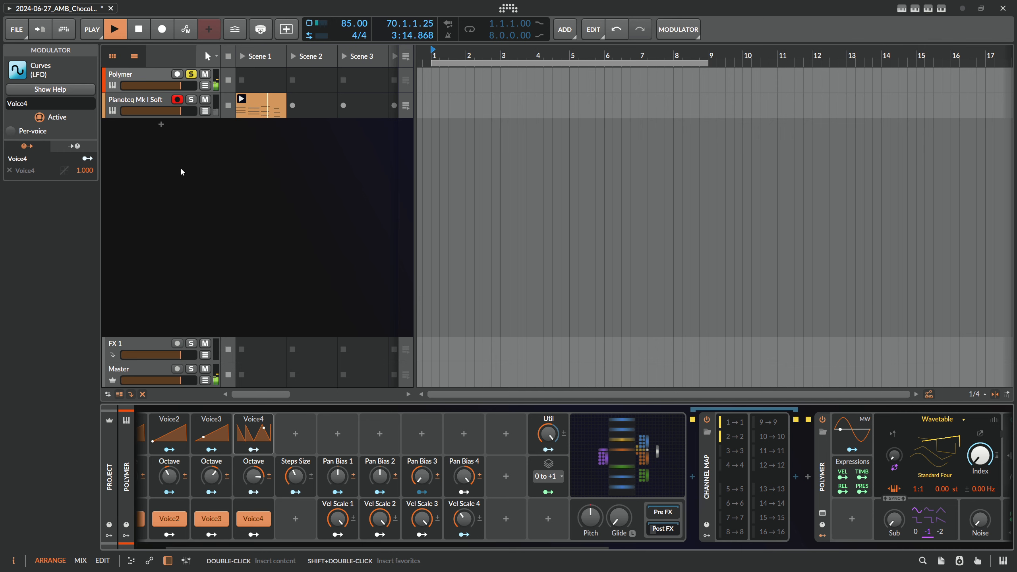
Step: Add an instrument track and take its note input from the Channel Map in Driv's Post FX chain on the Polymer track
{"action": "right_click", "coordinate": [139, 133]}
{"action": "left_click", "coordinate": [149, 137]}
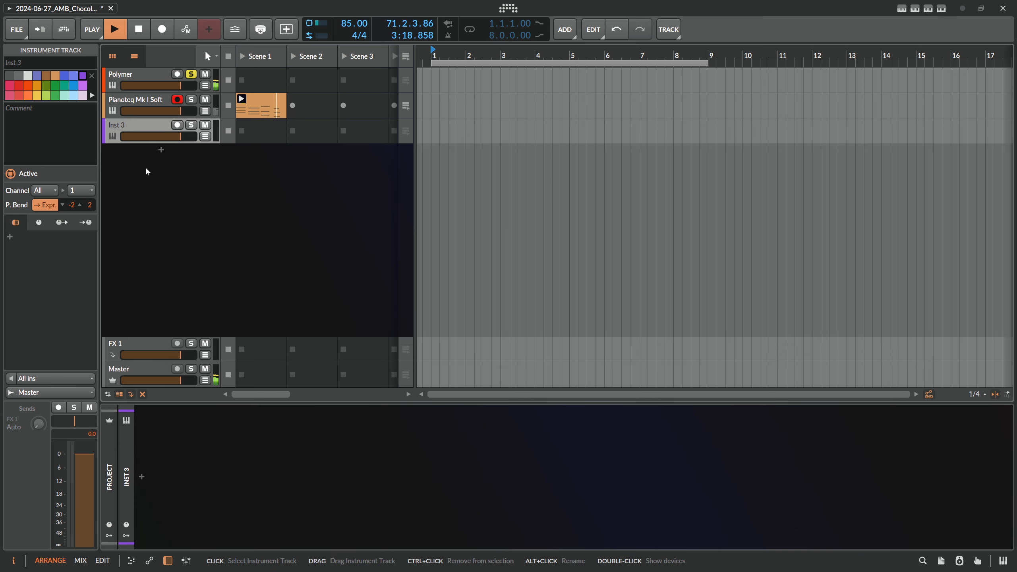
{"action": "left_click", "coordinate": [52, 378]}
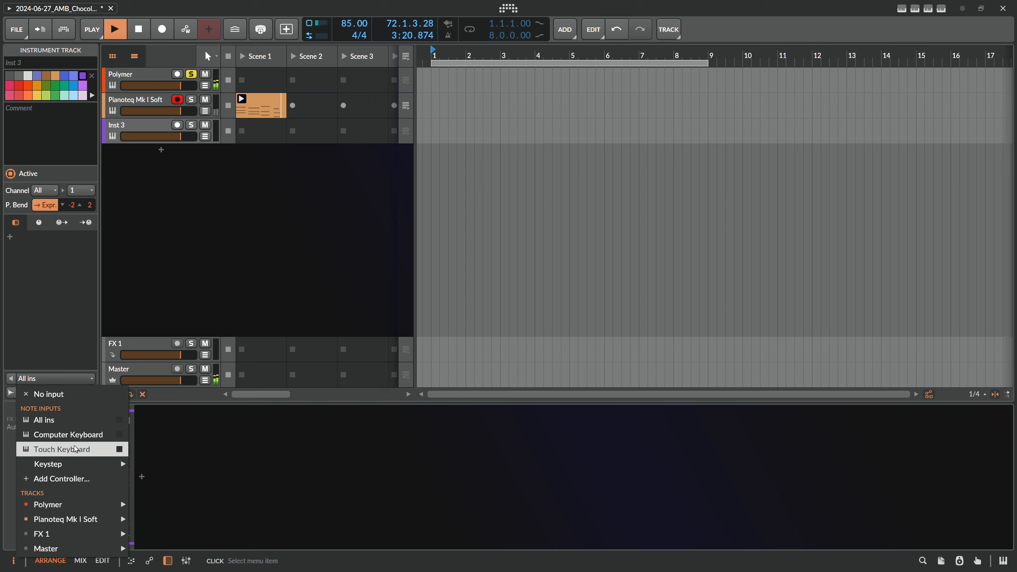
{"action": "mouse_move", "coordinate": [96, 509]}
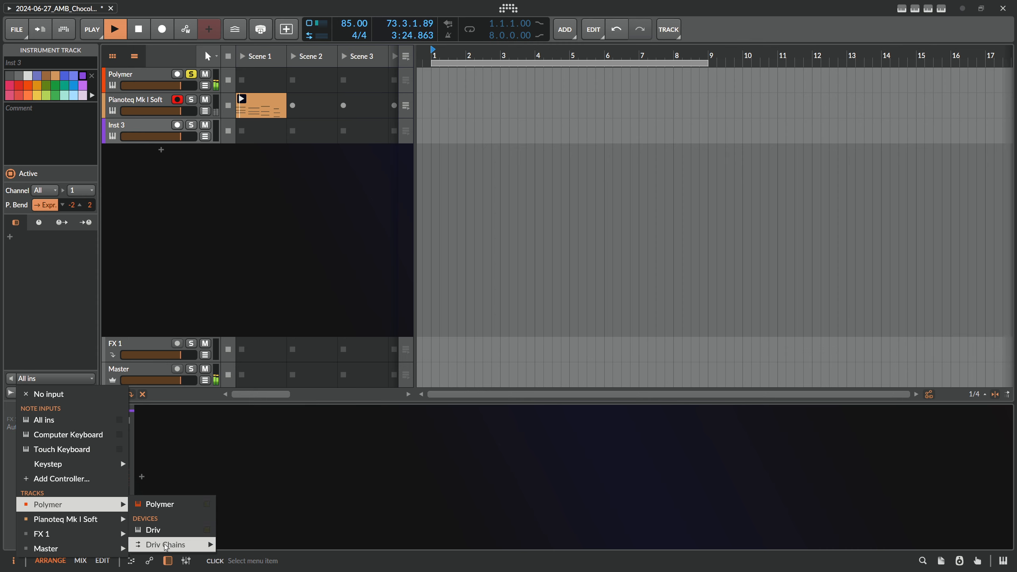
{"action": "mouse_move", "coordinate": [166, 547]}
{"action": "mouse_move", "coordinate": [247, 544]}
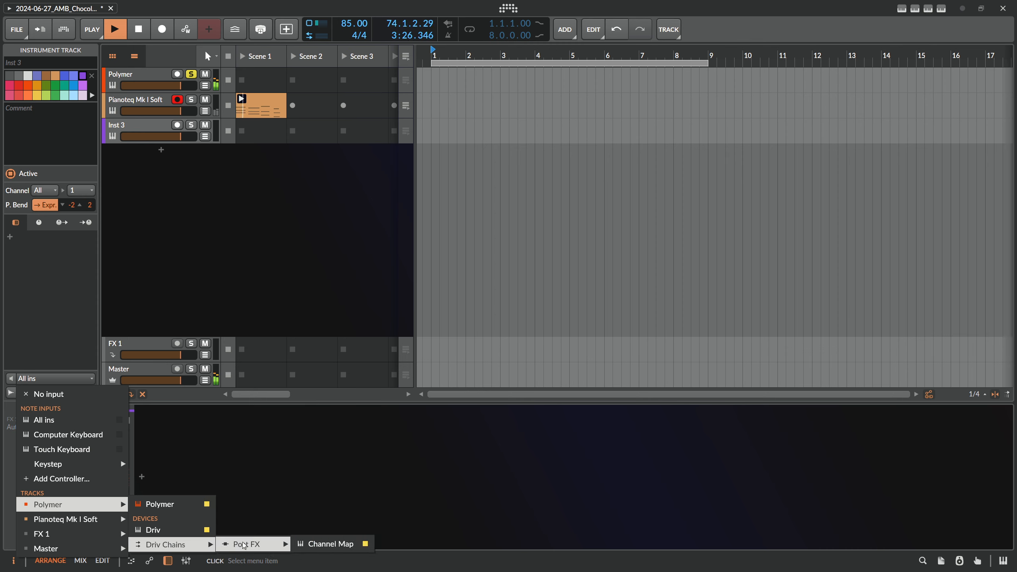
{"action": "left_click", "coordinate": [331, 544]}
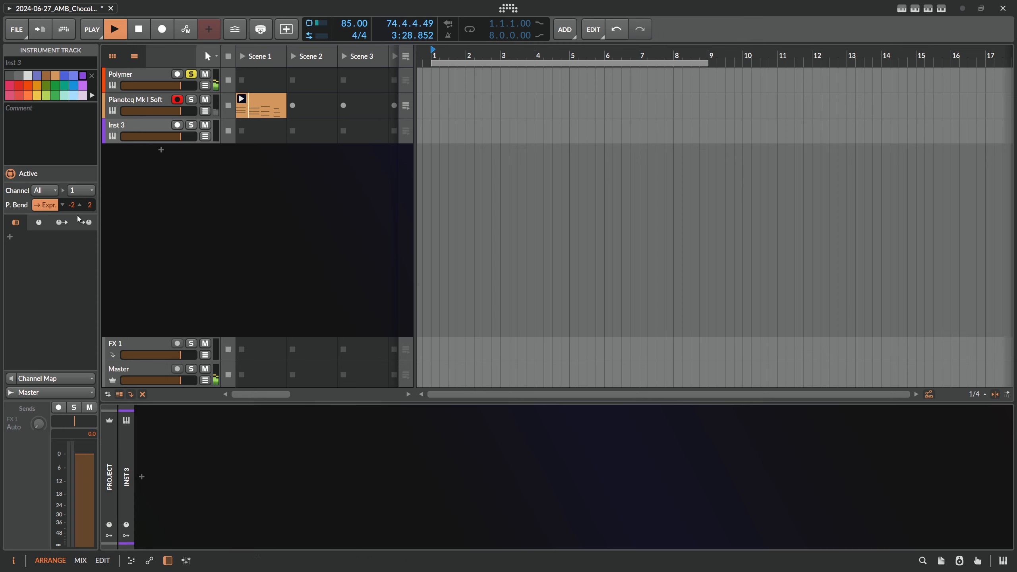
Step: Limit the new instrument track's input to channel 2 and arm it for recording
{"action": "left_click", "coordinate": [53, 192]}
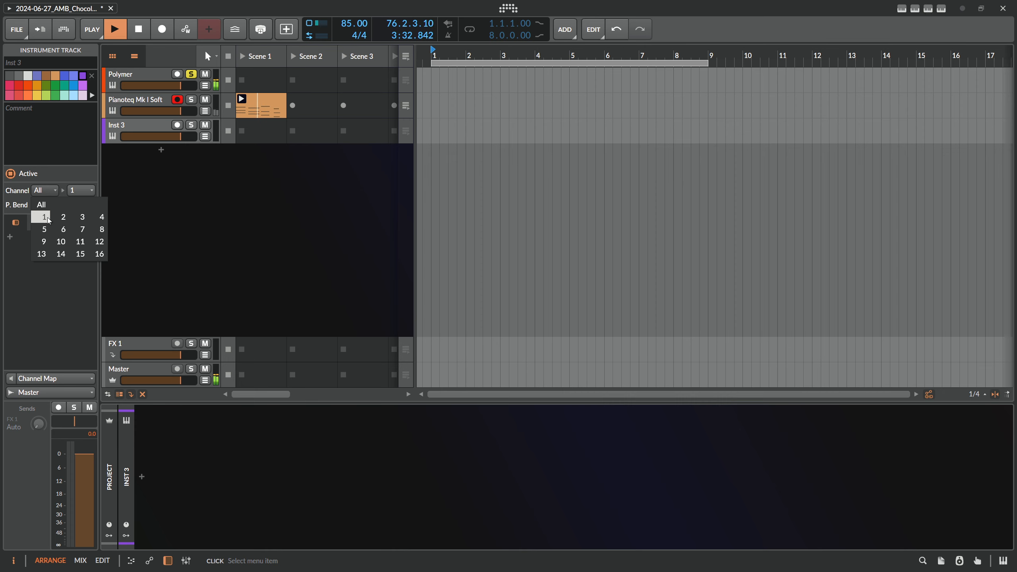
{"action": "left_click", "coordinate": [64, 217]}
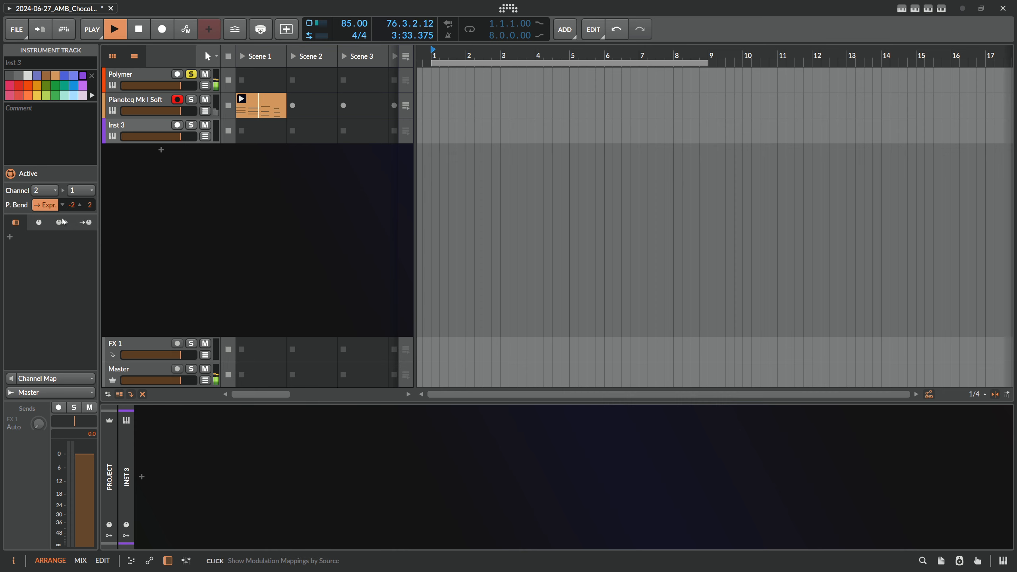
{"action": "left_click", "coordinate": [64, 408]}
Step: Insert a Polymer synth on the new track and solo that track instead of the original Polymer track
{"action": "left_click", "coordinate": [142, 477]}
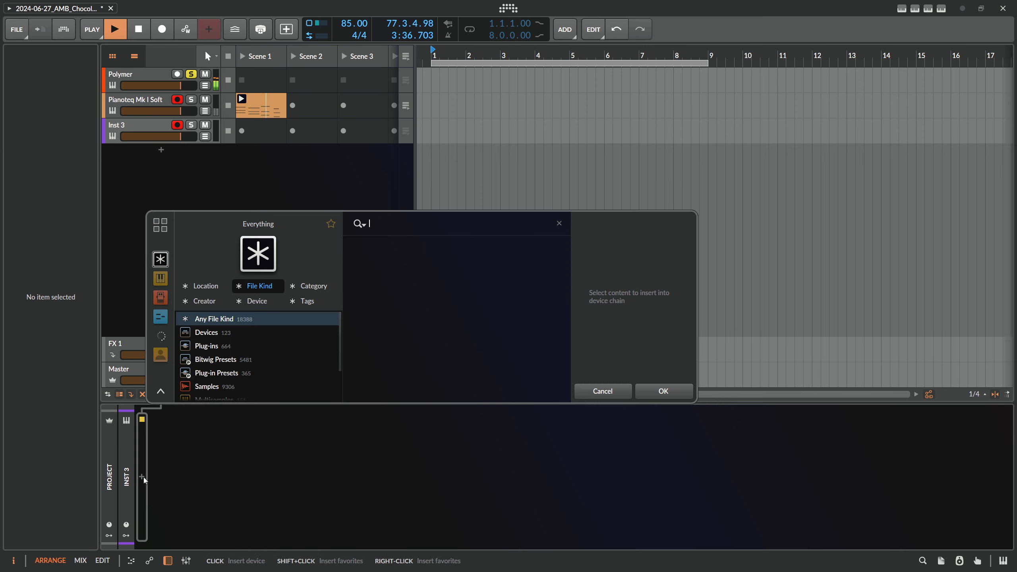
{"action": "type", "text": "polymer"}
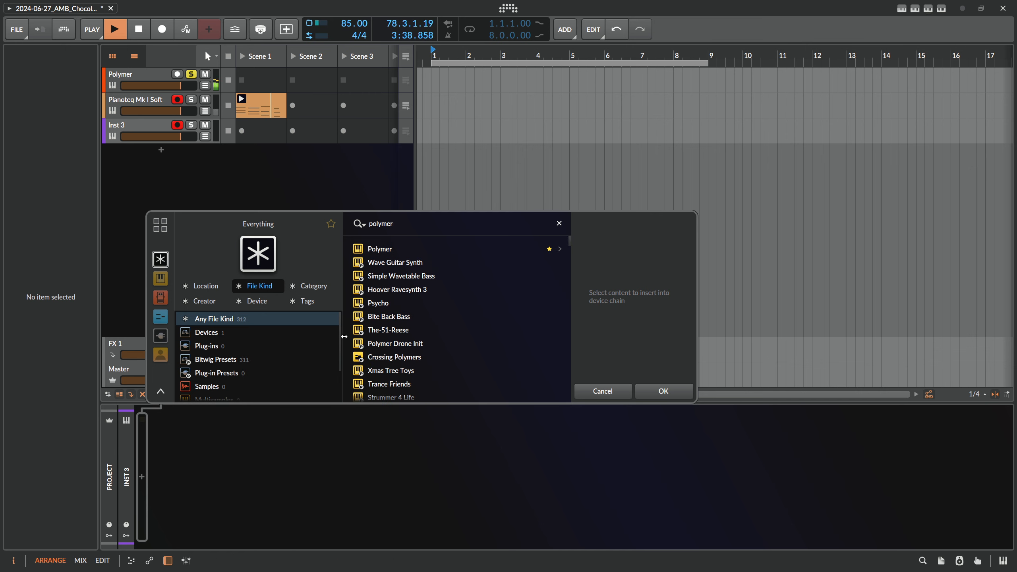
{"action": "double_click", "coordinate": [383, 251]}
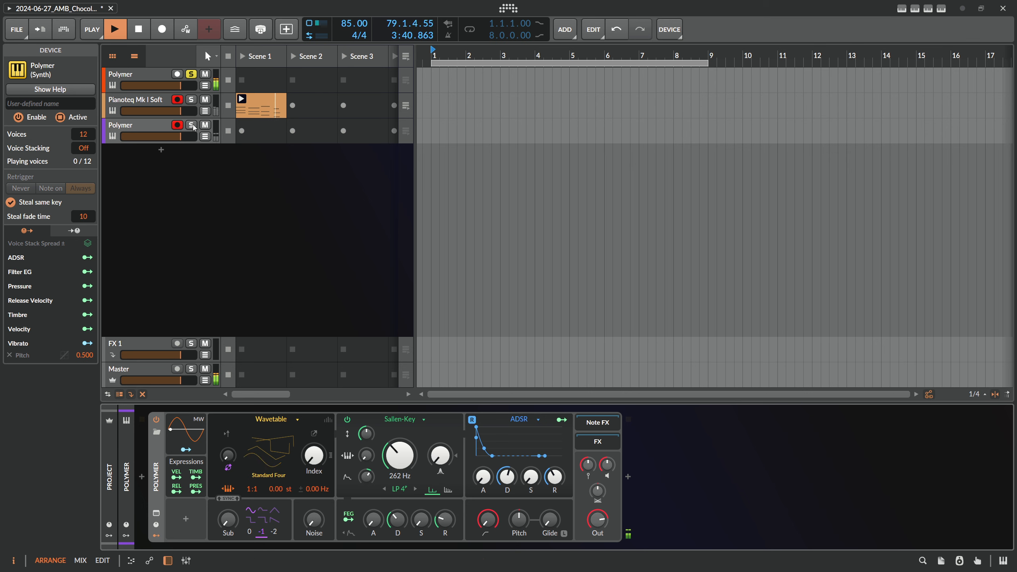
{"action": "left_click", "coordinate": [191, 74]}
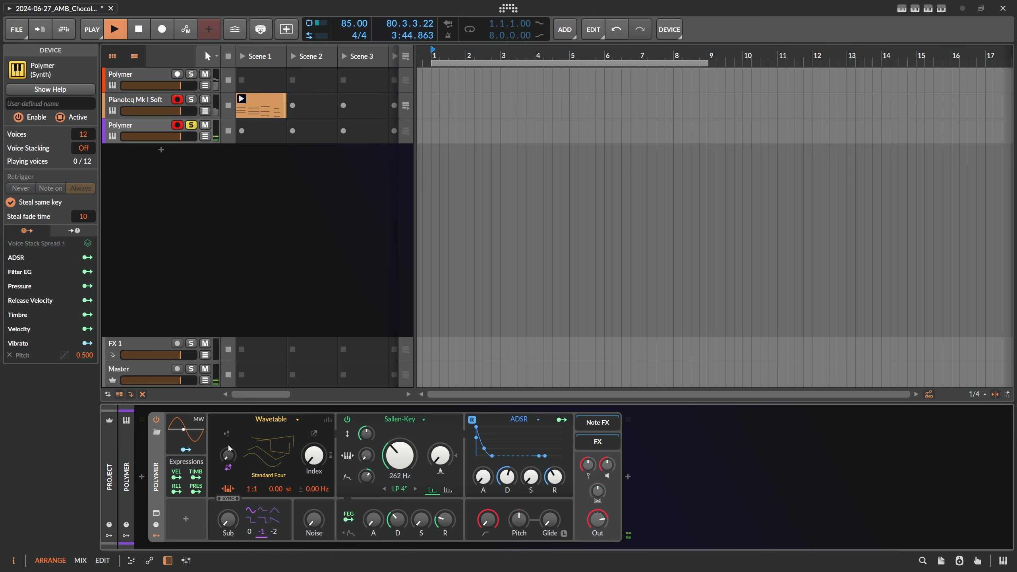
Step: Release the solo on the added Polymer track and delete that track
{"action": "left_click", "coordinate": [127, 440]}
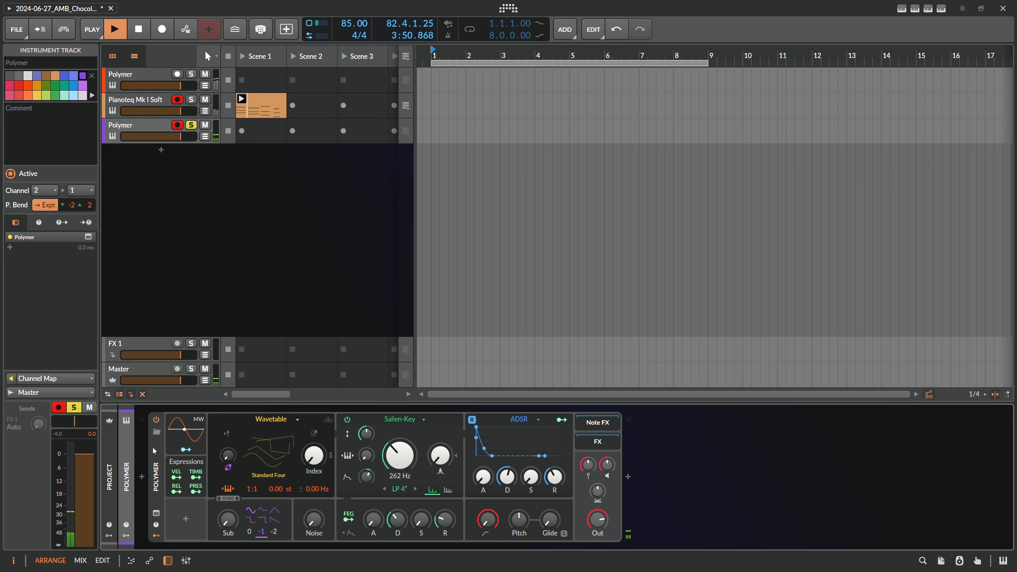
{"action": "left_click", "coordinate": [160, 127]}
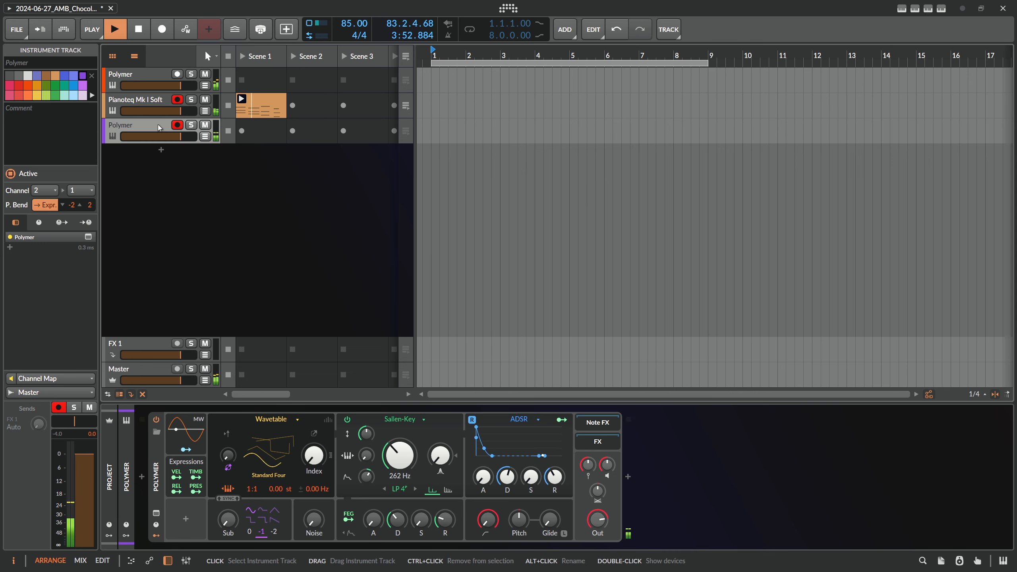
{"action": "key", "text": "Delete"}
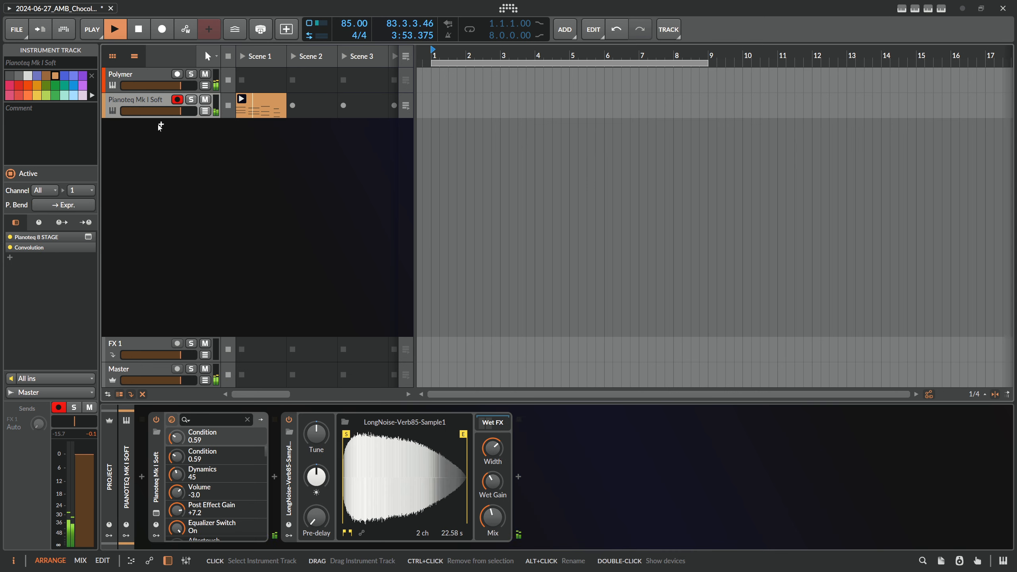
Step: Open the Driv patch of the Polymer track and draw lower, varied values in the first ten Pressure and first nine Timbre steps
{"action": "left_click", "coordinate": [173, 83]}
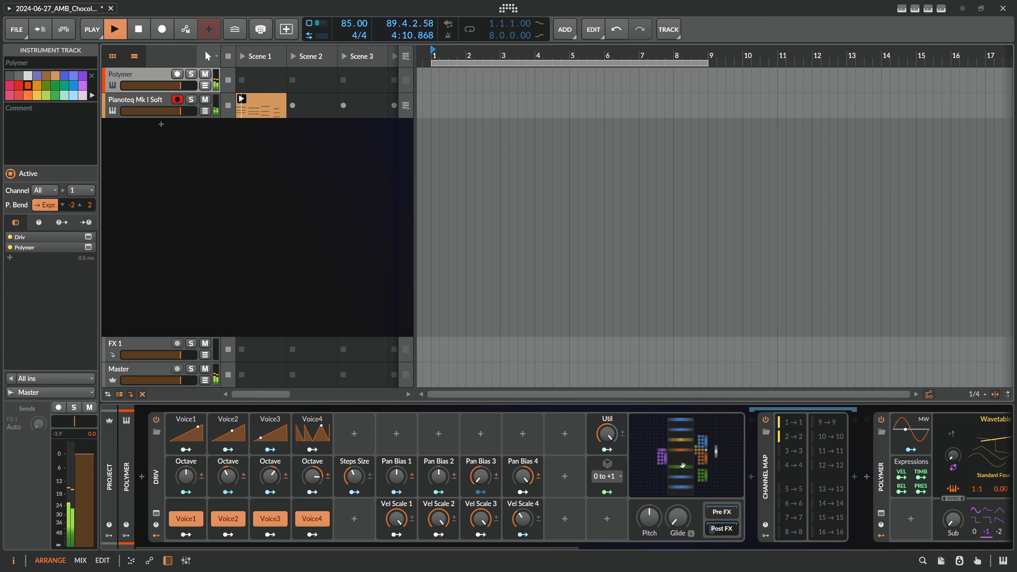
{"action": "left_click_drag", "start_coordinate": [419, 547], "coordinate": [420, 547]}
{"action": "left_click", "coordinate": [638, 425]}
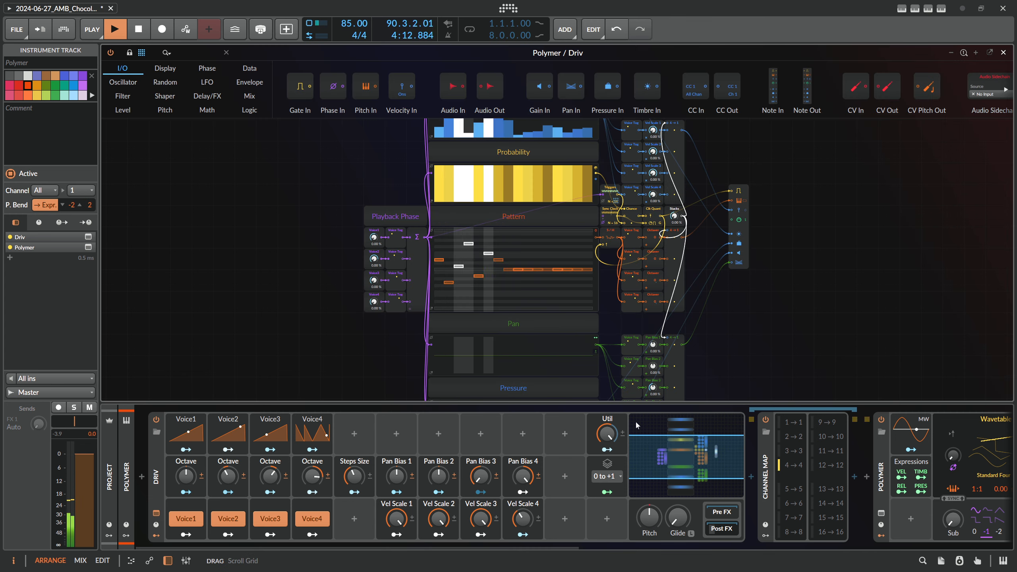
{"action": "scroll", "coordinate": [445, 277], "scroll_direction": "down", "scroll_amount": 3}
{"action": "scroll", "coordinate": [445, 277], "scroll_direction": "down", "scroll_amount": 2}
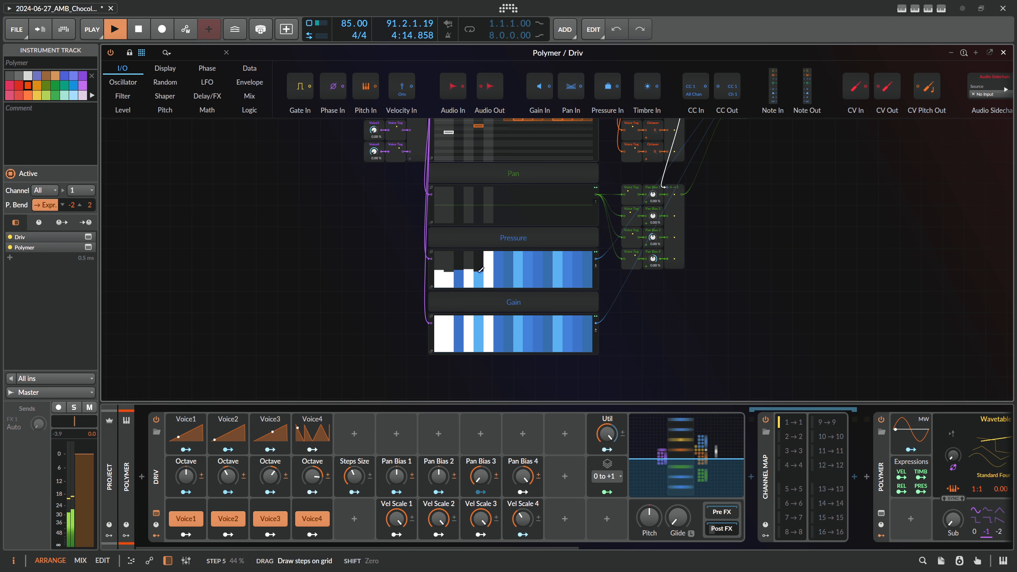
{"action": "scroll", "coordinate": [453, 252], "scroll_direction": "up", "scroll_amount": 10}
{"action": "scroll", "coordinate": [463, 252], "scroll_direction": "up", "scroll_amount": 3}
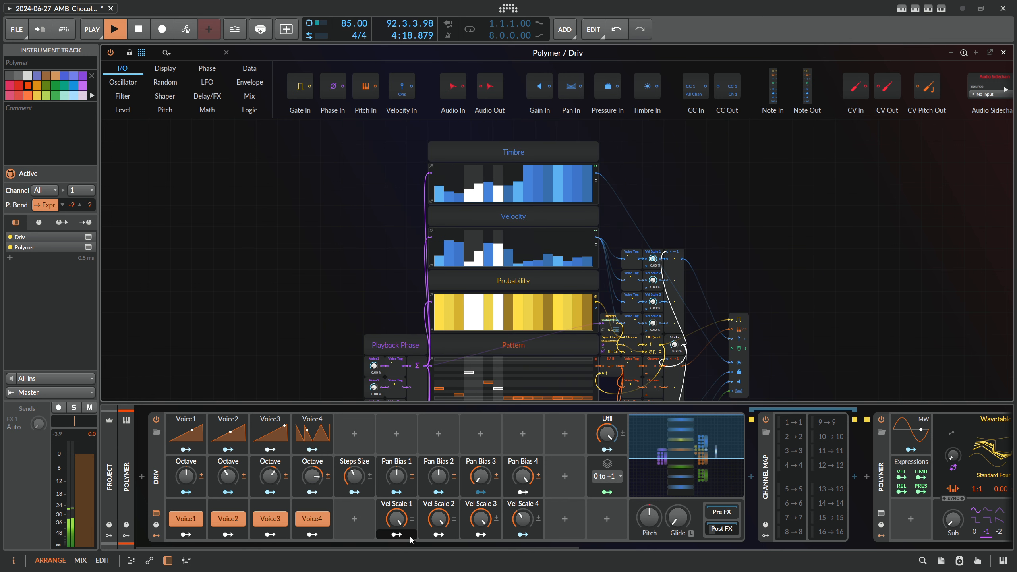
Step: Inspect the Timbre and Pressure mappings of the Polymer synth's Expressions modulator and return to the Driv device
{"action": "scroll", "coordinate": [482, 443], "scroll_direction": "right", "scroll_amount": 10}
{"action": "left_click", "coordinate": [557, 465]}
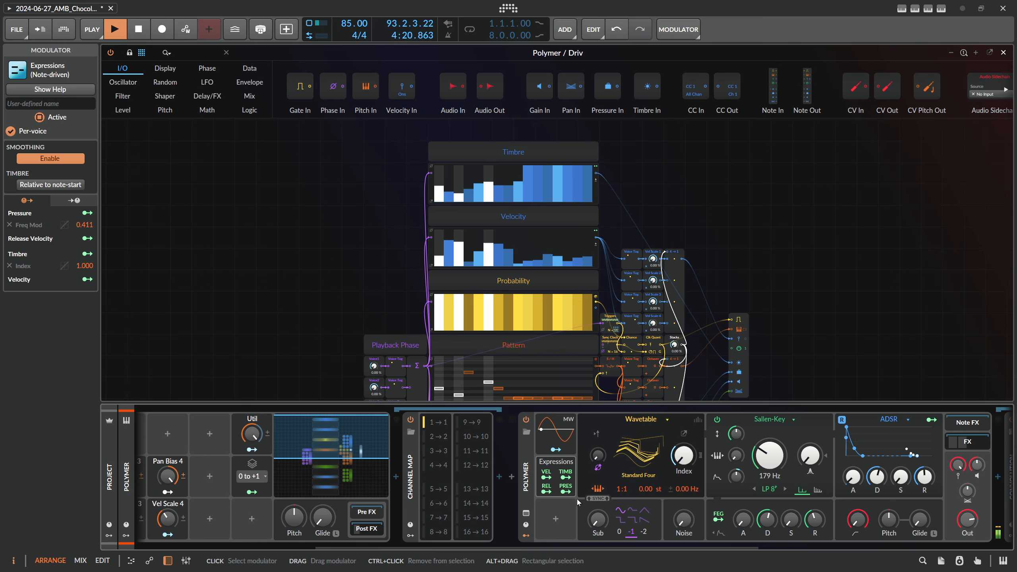
{"action": "scroll", "coordinate": [471, 468], "scroll_direction": "right", "scroll_amount": 3}
{"action": "left_click", "coordinate": [464, 476]}
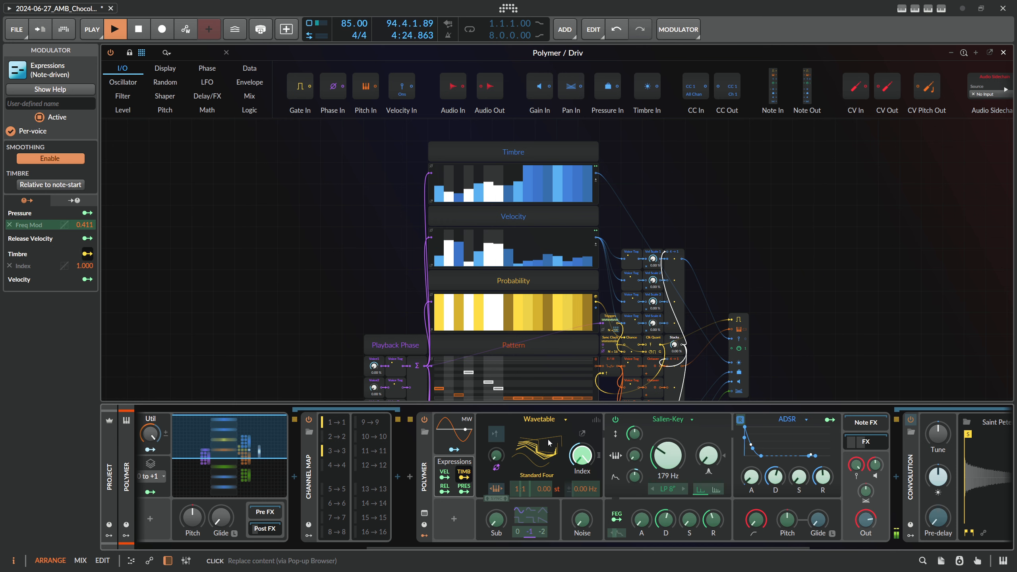
{"action": "left_click", "coordinate": [464, 490]}
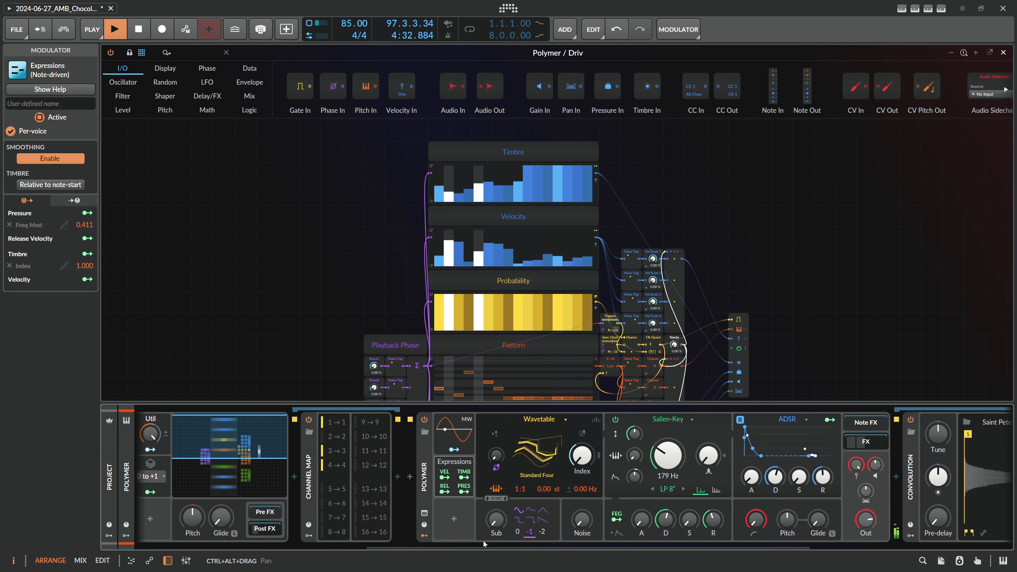
{"action": "left_click_drag", "start_coordinate": [484, 547], "coordinate": [271, 535]}
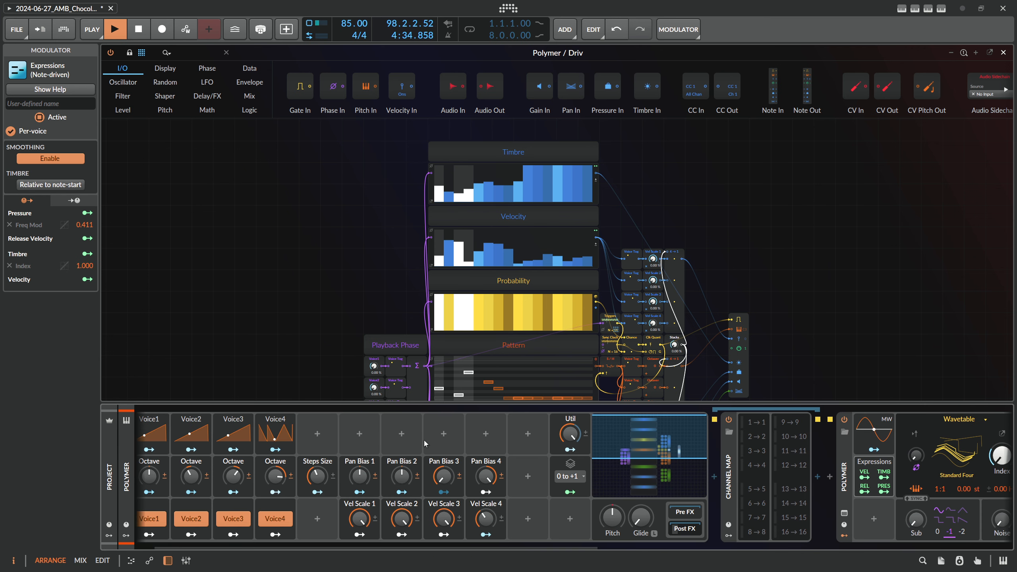
{"action": "left_click_drag", "start_coordinate": [369, 547], "coordinate": [274, 545]}
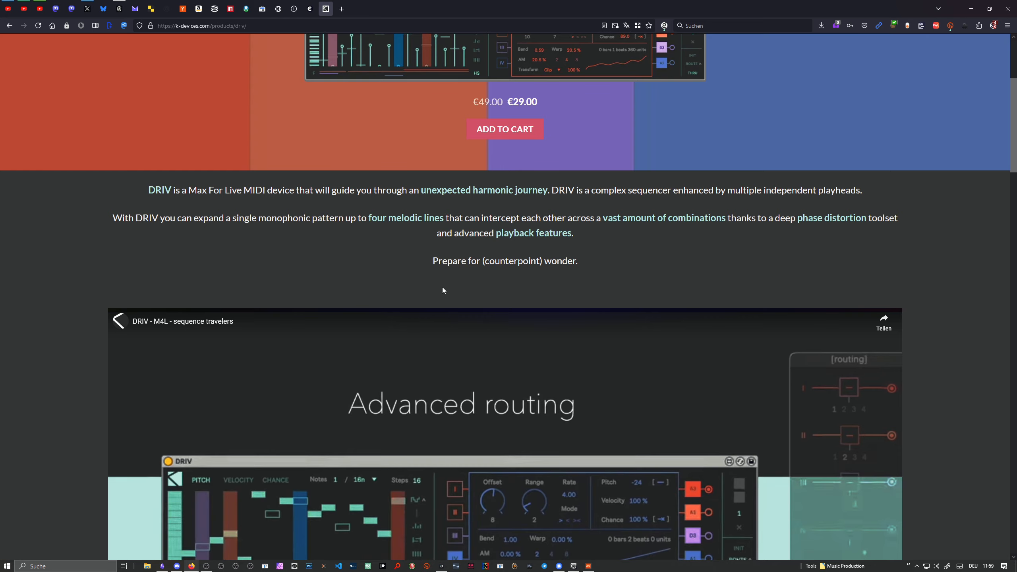
Step: Review the K-Devices DRIV product page in the browser and switch back to Bitwig Studio
{"action": "scroll", "coordinate": [443, 290], "scroll_direction": "up", "scroll_amount": 5}
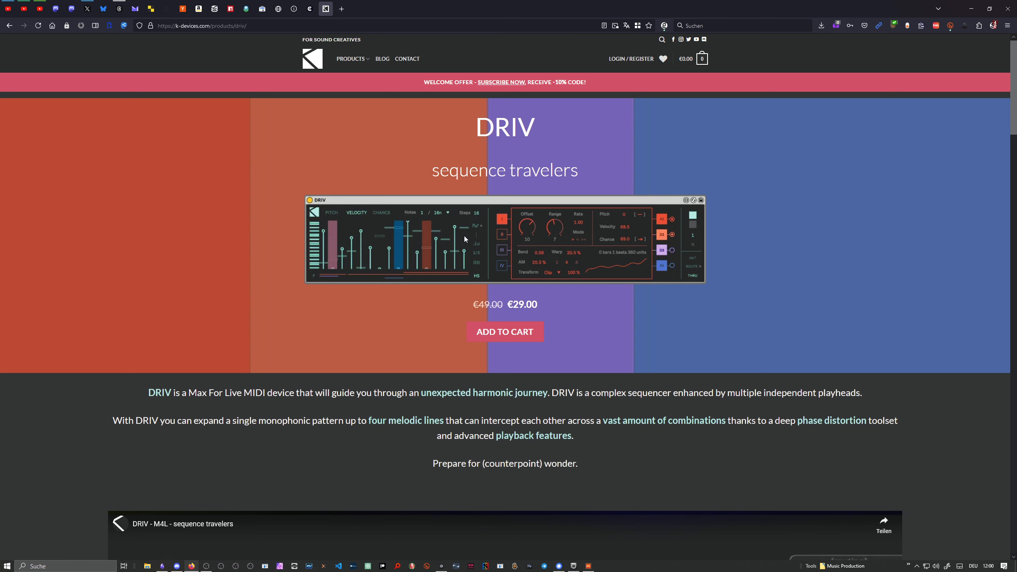
{"action": "scroll", "coordinate": [464, 235], "scroll_direction": "down", "scroll_amount": 7}
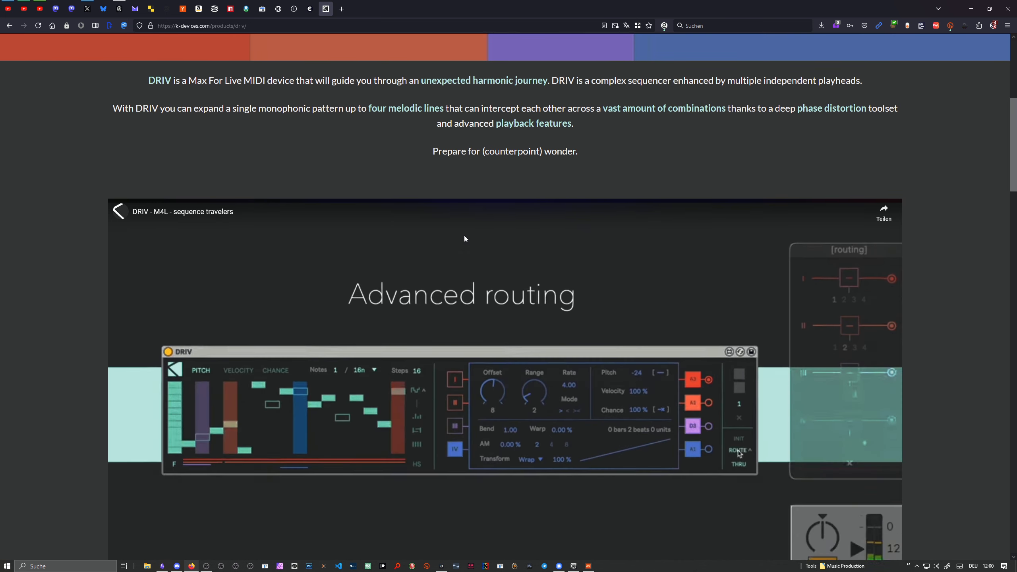
{"action": "scroll", "coordinate": [442, 228], "scroll_direction": "up", "scroll_amount": 7}
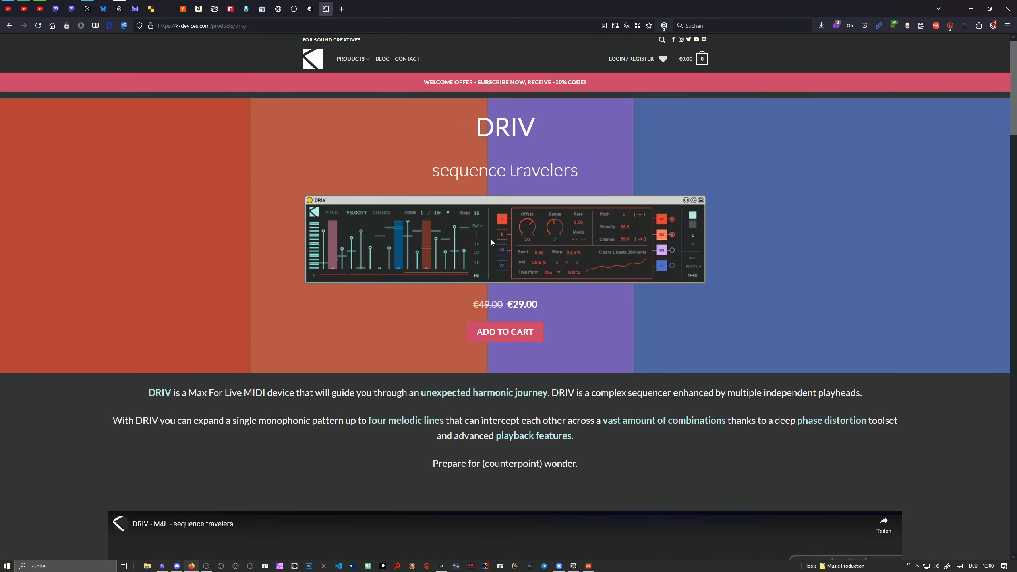
{"action": "left_click", "coordinate": [587, 564]}
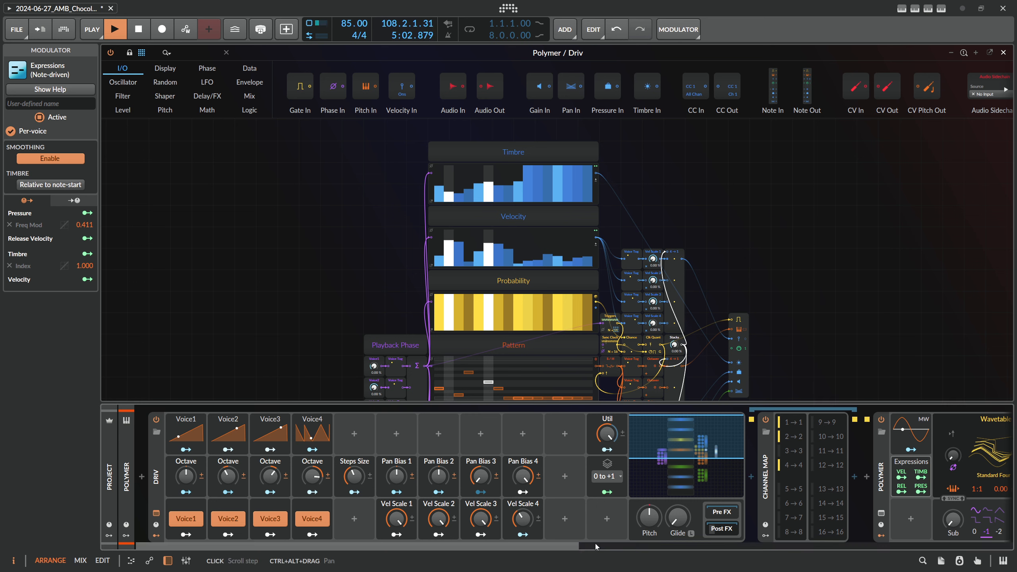
Step: Examine Driv's Grid lanes and the devices following it in the chain, and close the Grid editor
{"action": "left_click", "coordinate": [160, 466]}
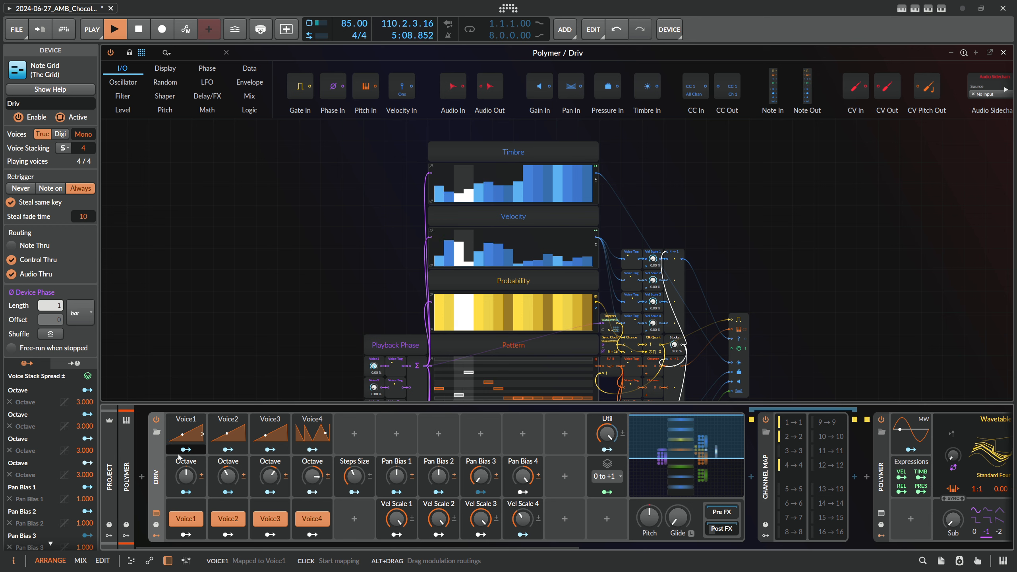
{"action": "scroll", "coordinate": [311, 251], "scroll_direction": "down", "scroll_amount": 5}
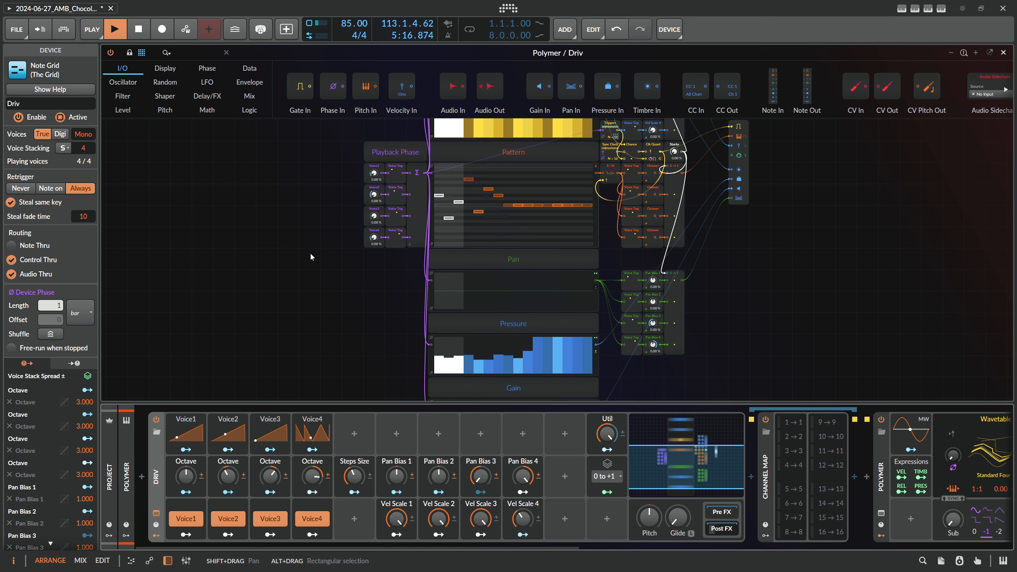
{"action": "scroll", "coordinate": [359, 227], "scroll_direction": "down", "scroll_amount": 3}
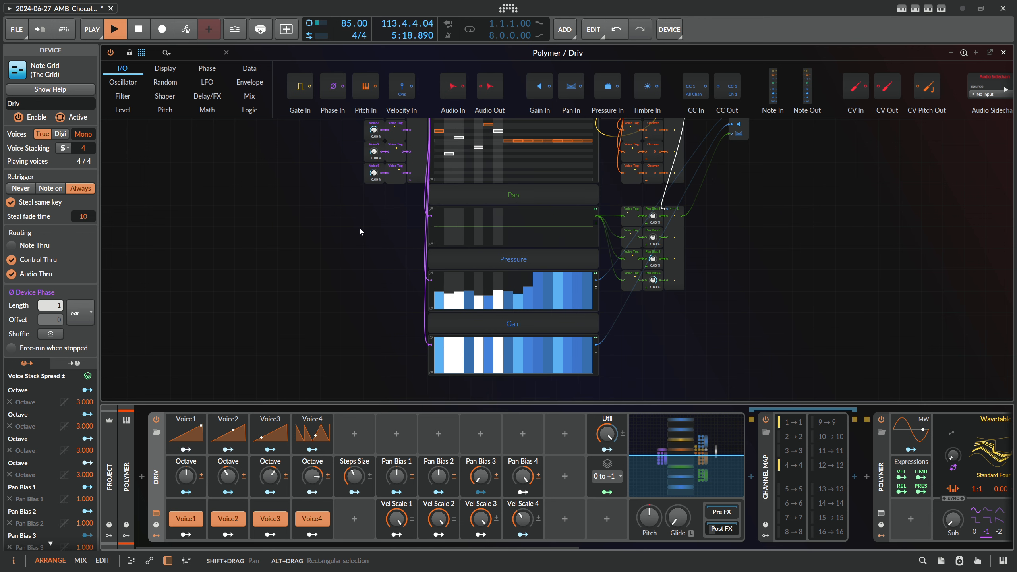
{"action": "scroll", "coordinate": [359, 234], "scroll_direction": "up", "scroll_amount": 6}
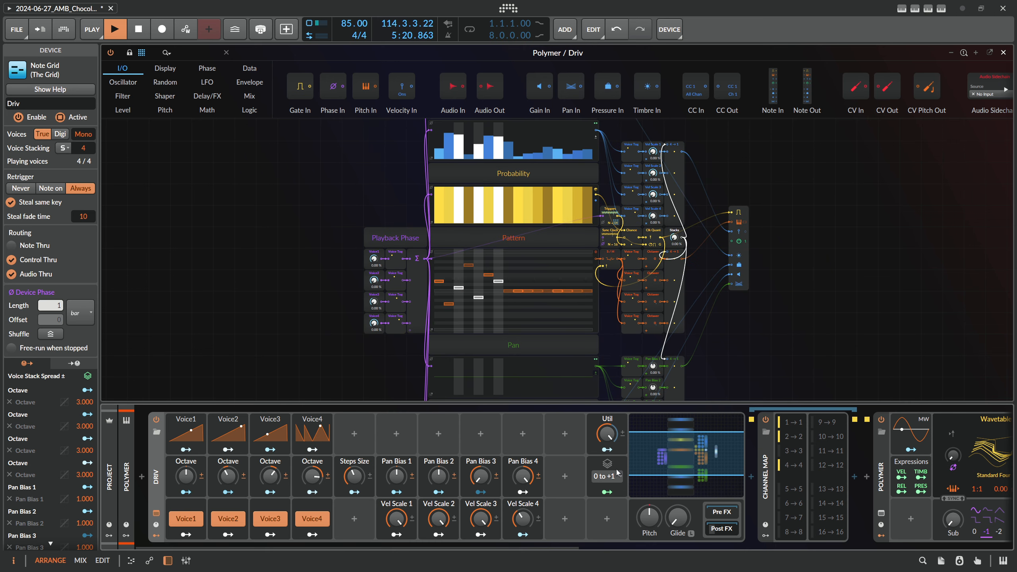
{"action": "left_click_drag", "start_coordinate": [517, 547], "coordinate": [769, 547]}
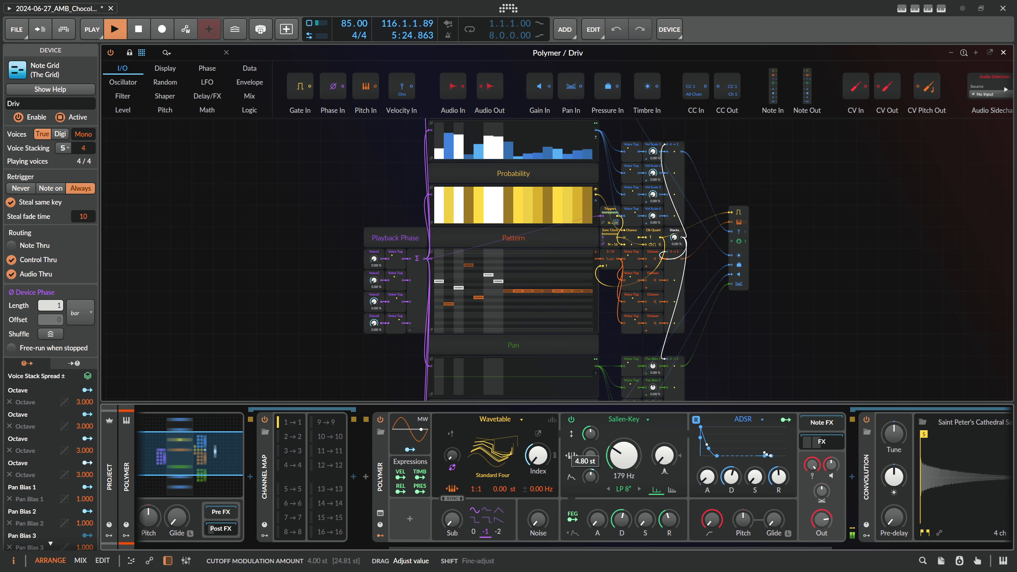
{"action": "left_click", "coordinate": [1003, 52]}
Step: Insert a Peak Limiter on the Master track and raise its input gain
{"action": "left_click", "coordinate": [165, 104]}
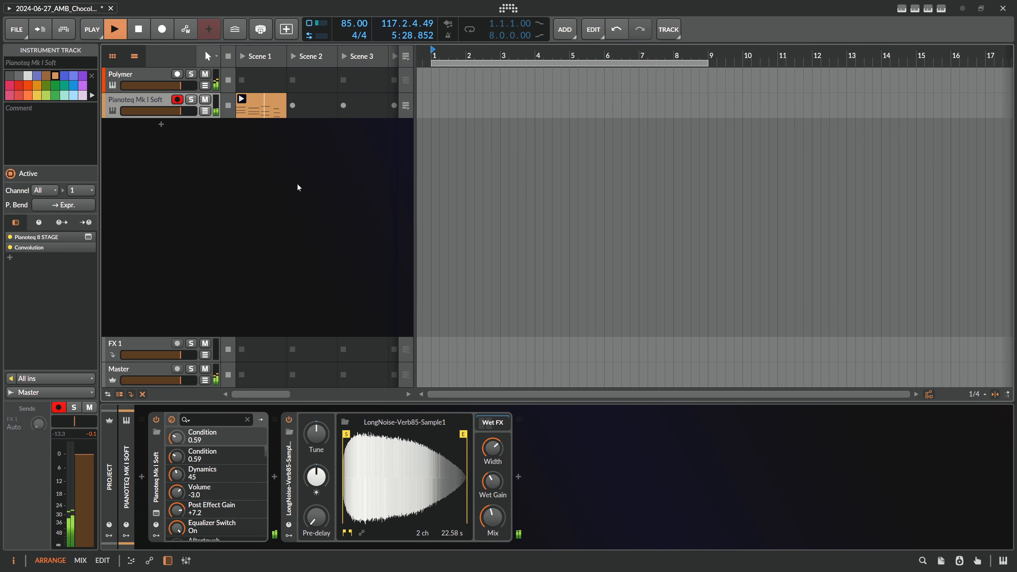
{"action": "left_click", "coordinate": [158, 373]}
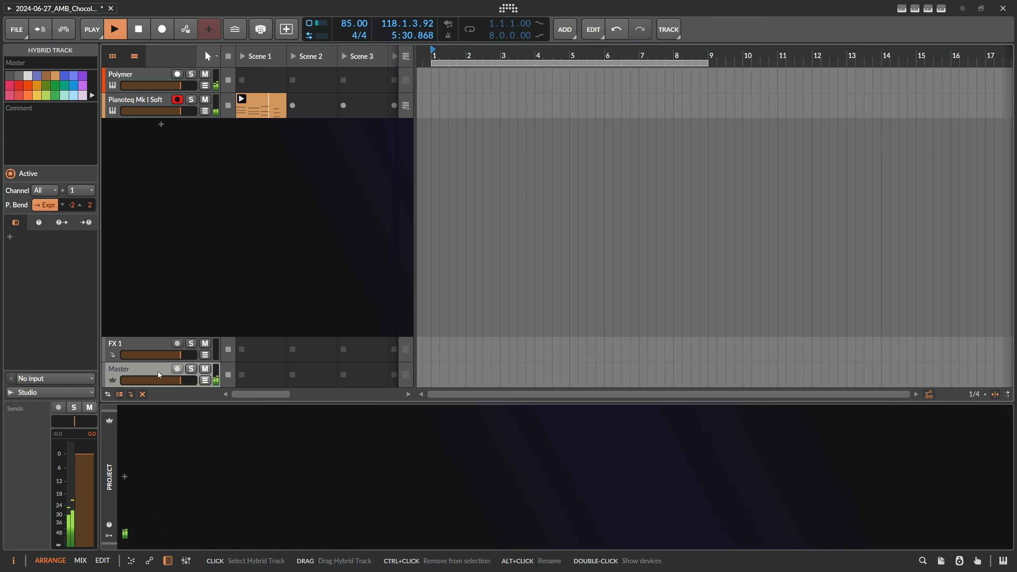
{"action": "left_click", "coordinate": [125, 477]}
{"action": "type", "text": "peak"}
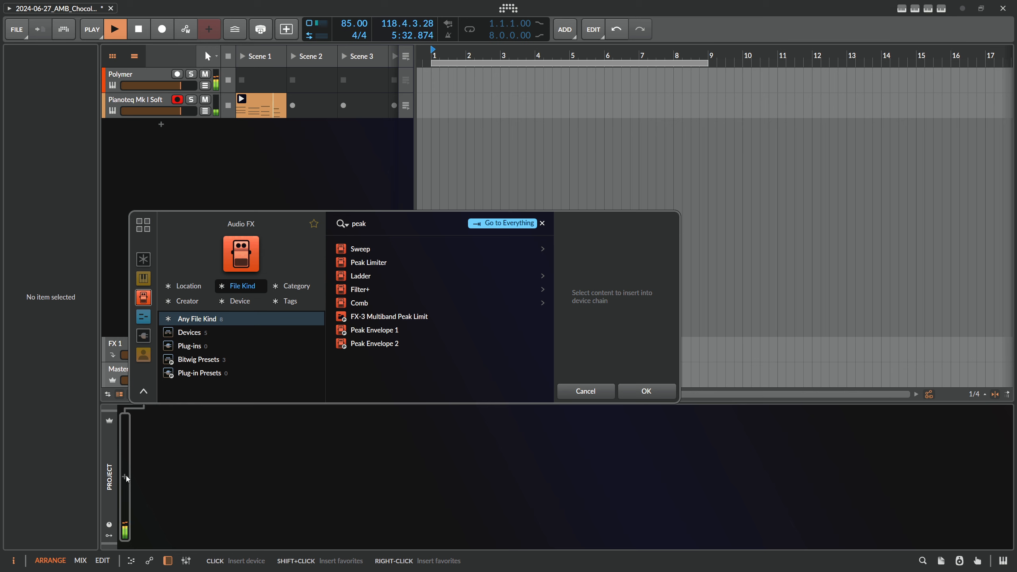
{"action": "key", "text": "Down"}
{"action": "key", "text": "Return"}
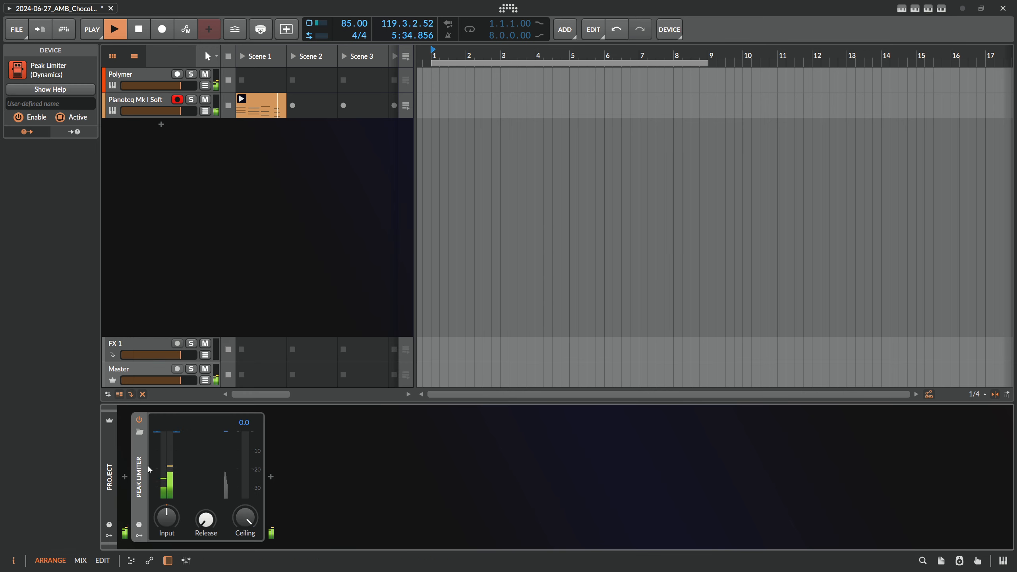
{"action": "left_click_drag", "start_coordinate": [167, 517], "coordinate": [166, 505]}
Step: Review the Polymer track's device chain up to the Convolution effect and return to the Driv device
{"action": "left_click", "coordinate": [155, 90]}
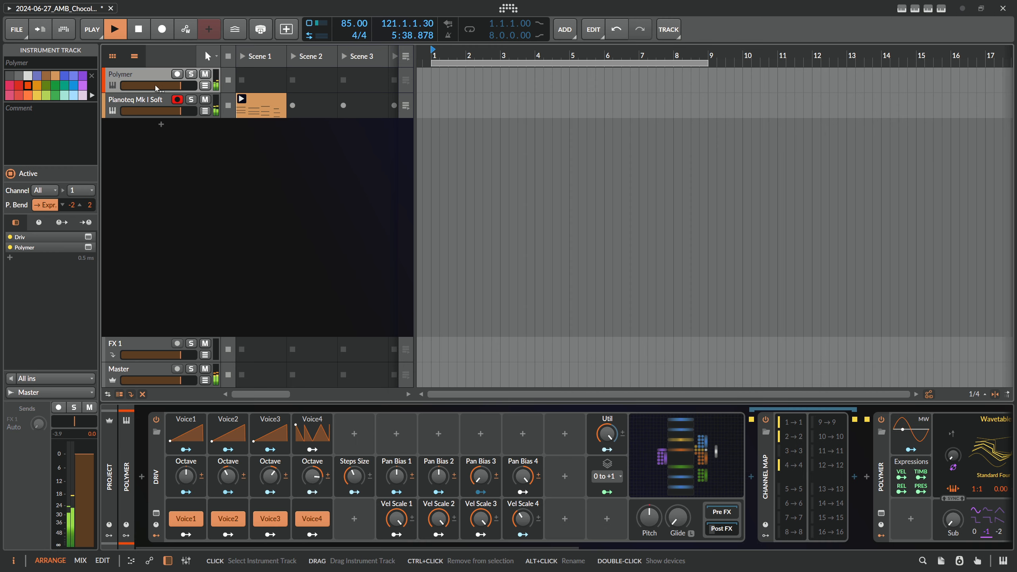
{"action": "scroll", "coordinate": [723, 532], "scroll_direction": "right", "scroll_amount": 10}
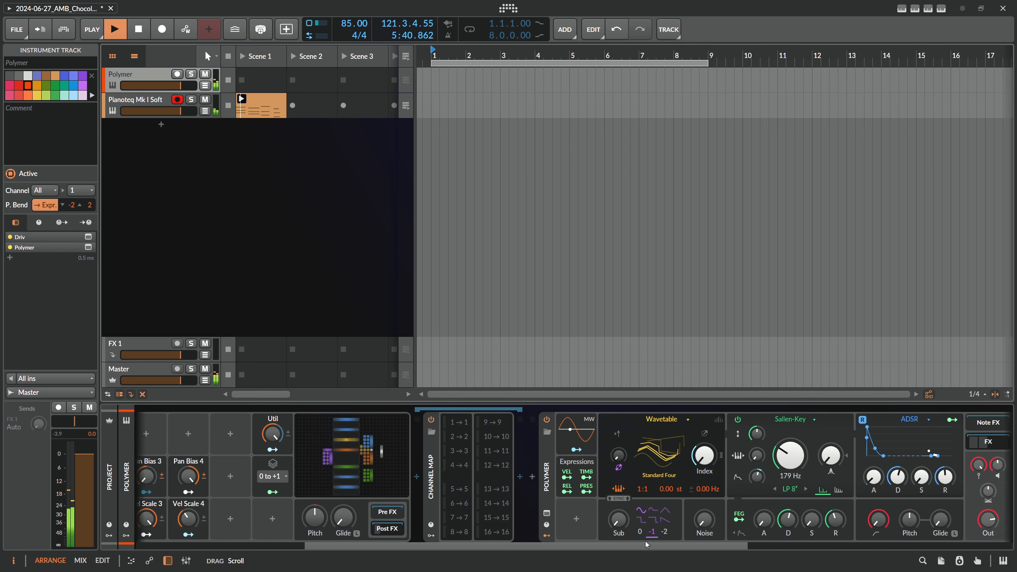
{"action": "scroll", "coordinate": [722, 531], "scroll_direction": "right", "scroll_amount": 1}
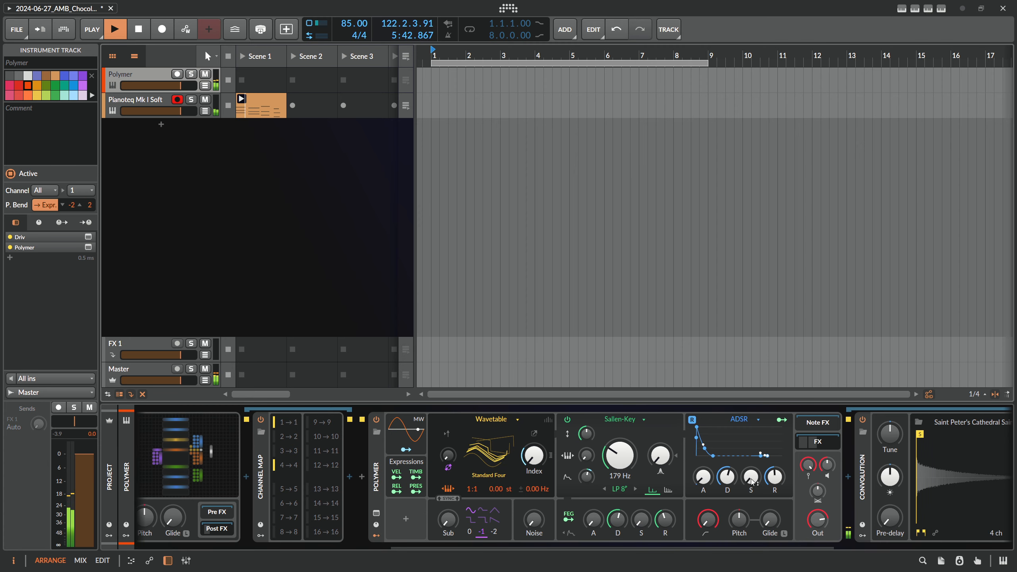
{"action": "left_click_drag", "start_coordinate": [478, 548], "coordinate": [224, 551]}
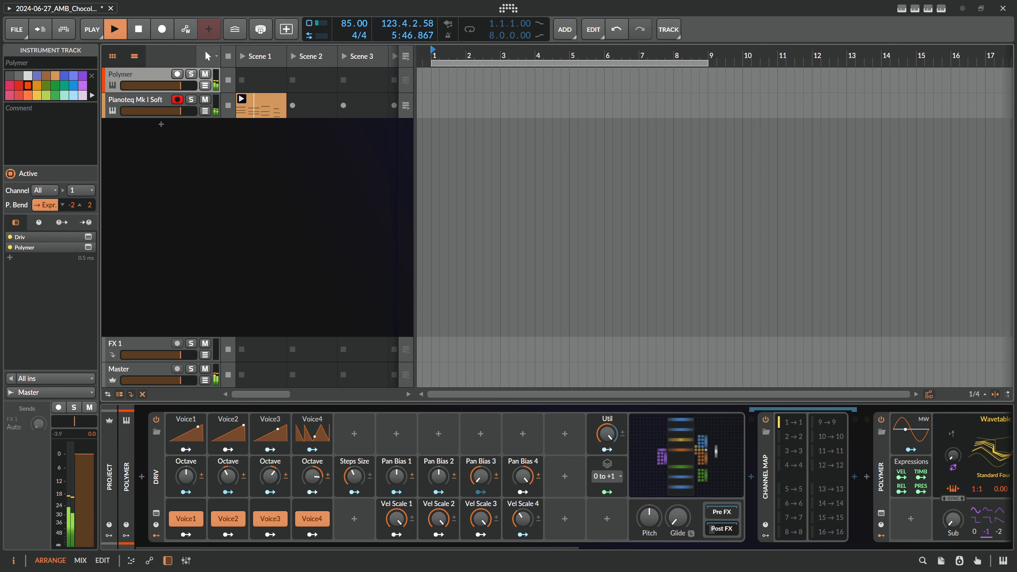